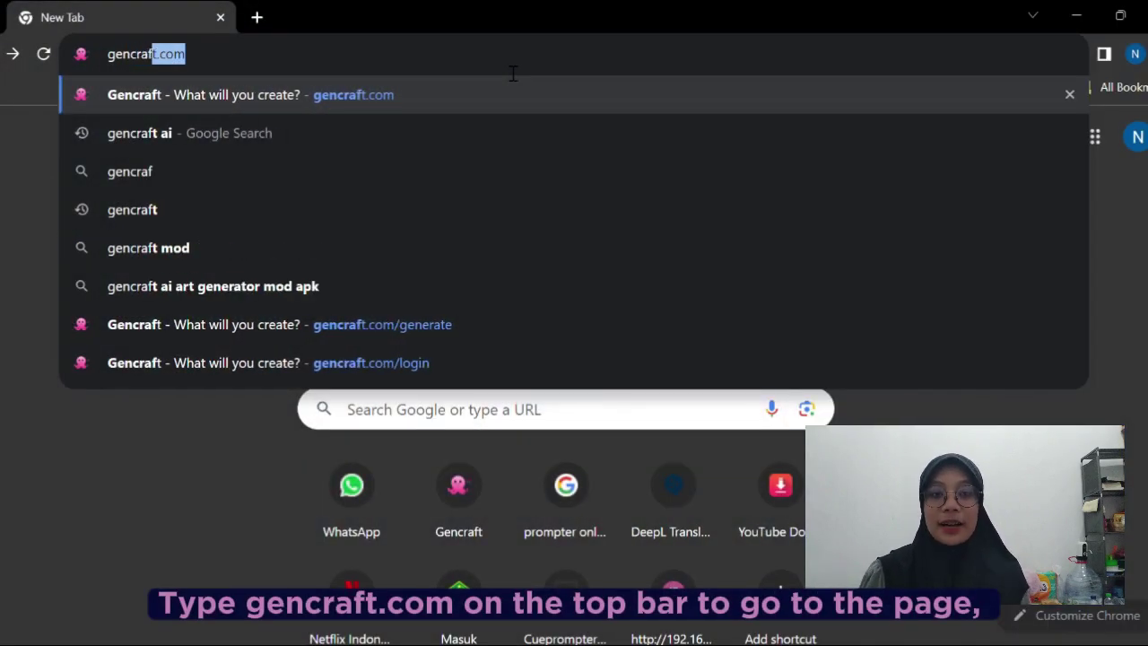
Step: Load gencraft.com from the Chrome address bar
text(m)
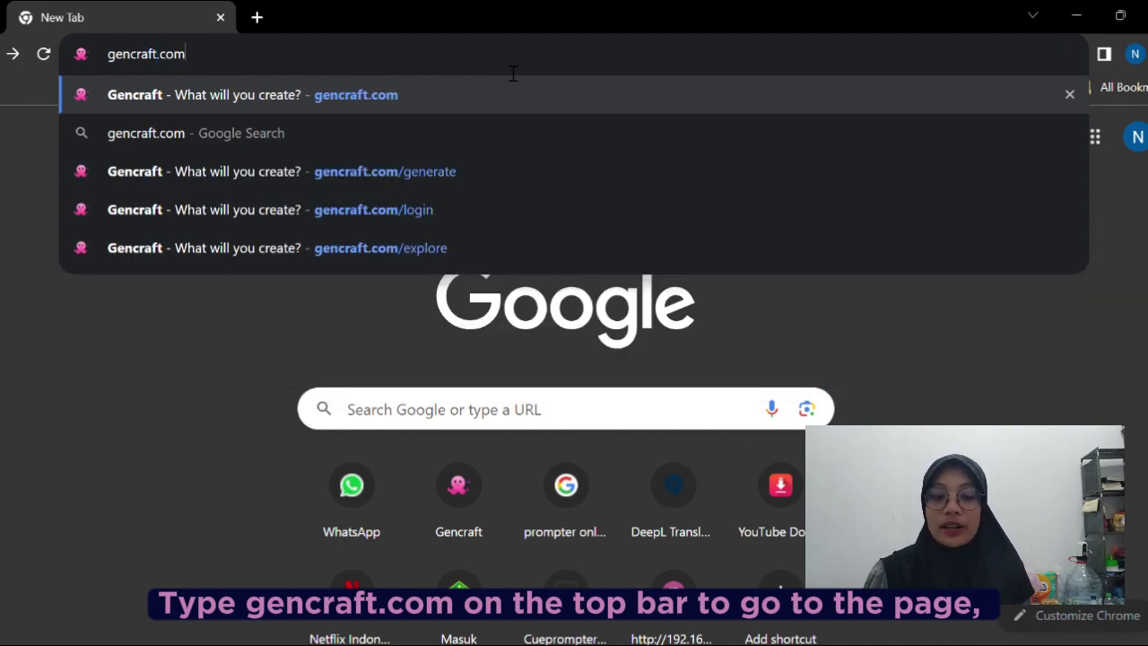
key(Return)
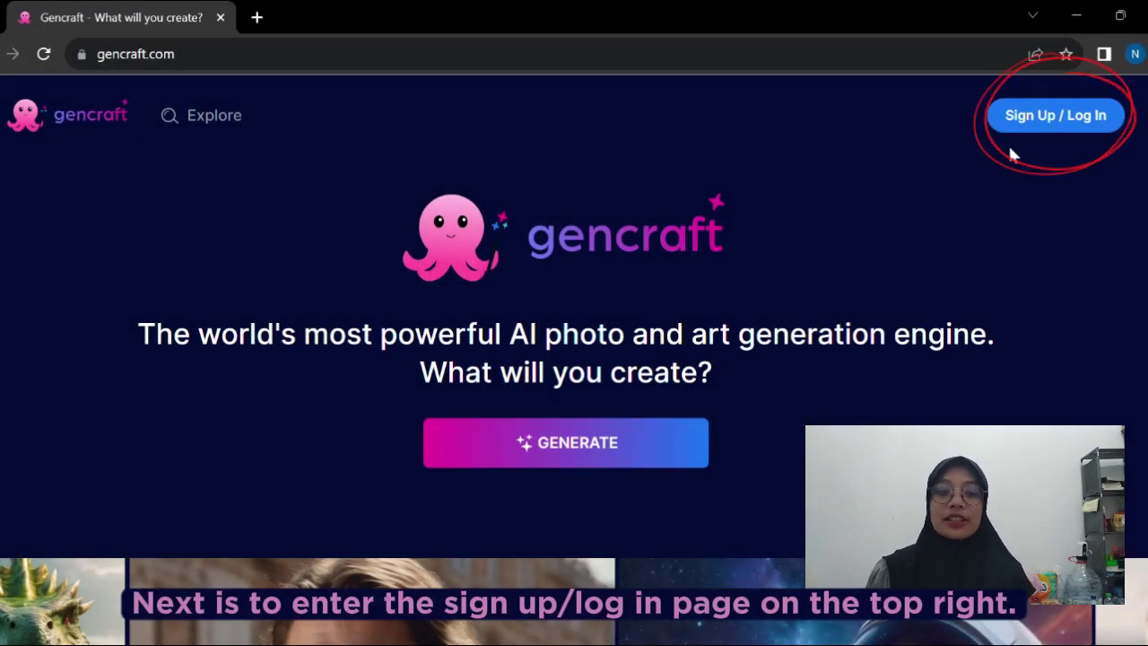
Step: Log into Gencraft with the Google account and close the Upgrade to Gencraft Pro offer
click(1036, 135)
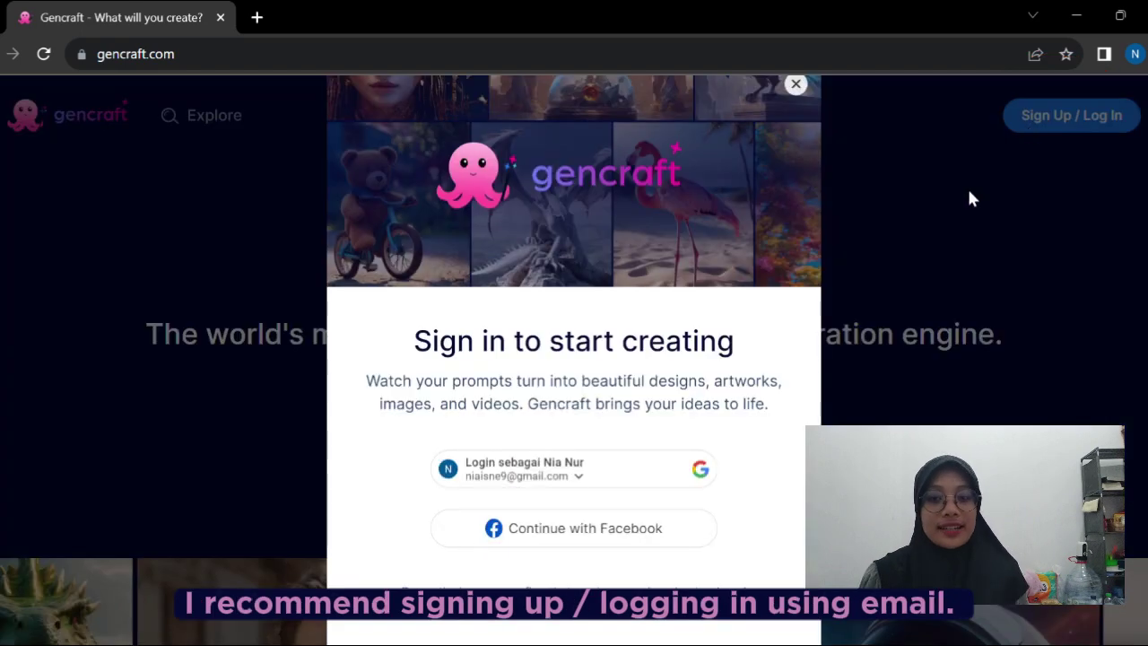
click(583, 480)
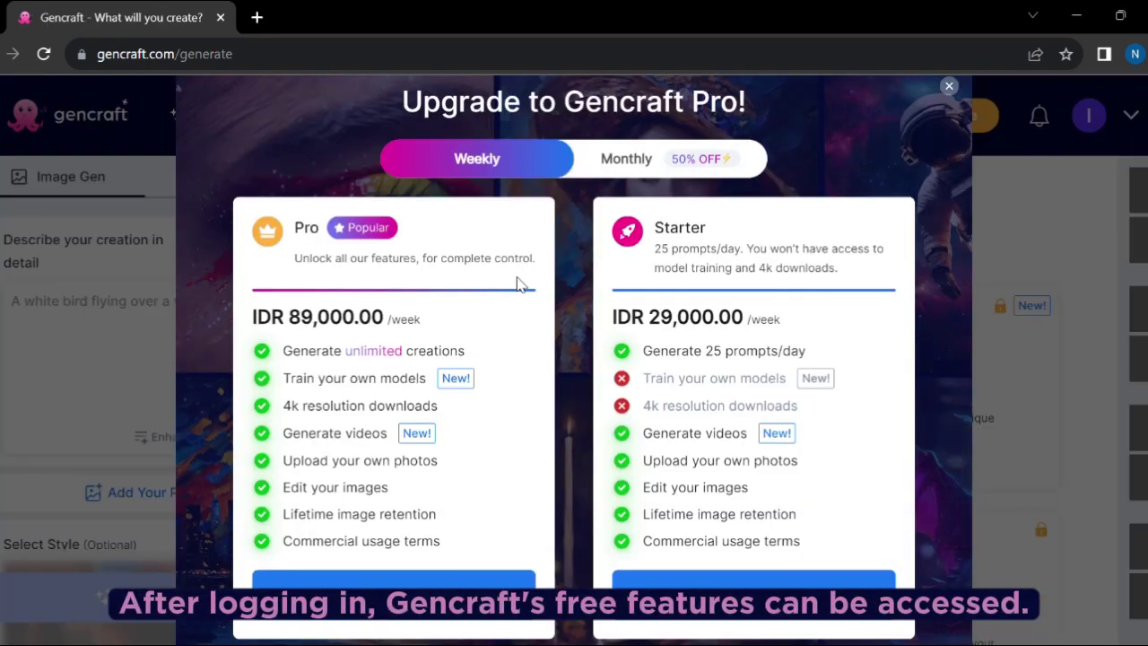
click(1067, 285)
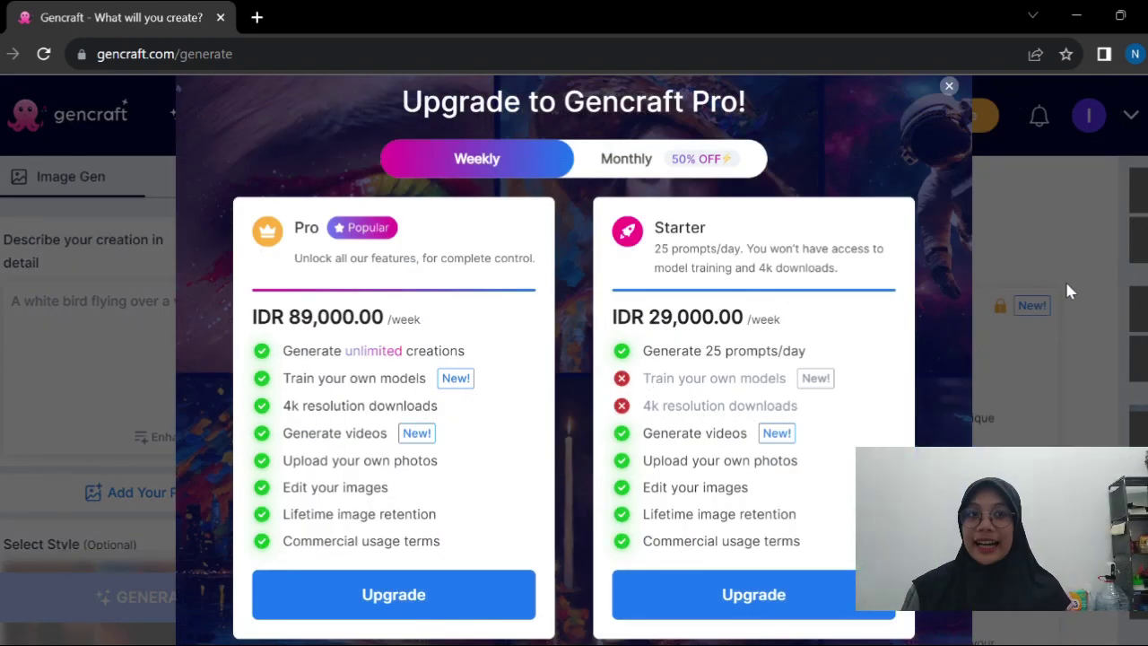
click(1064, 279)
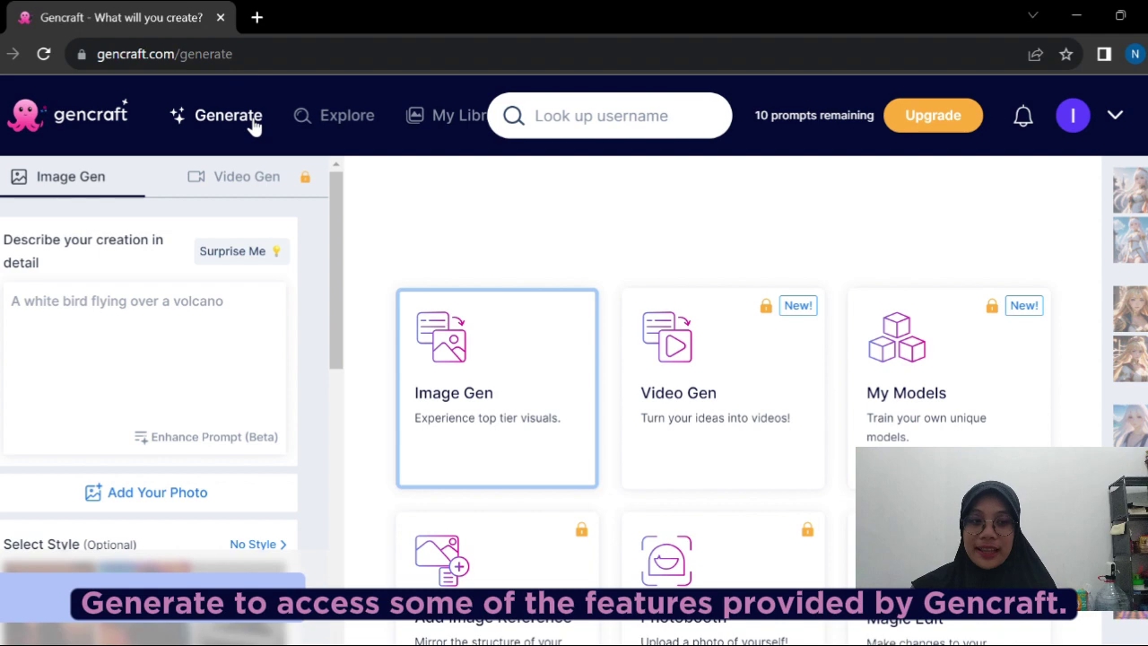
click(325, 130)
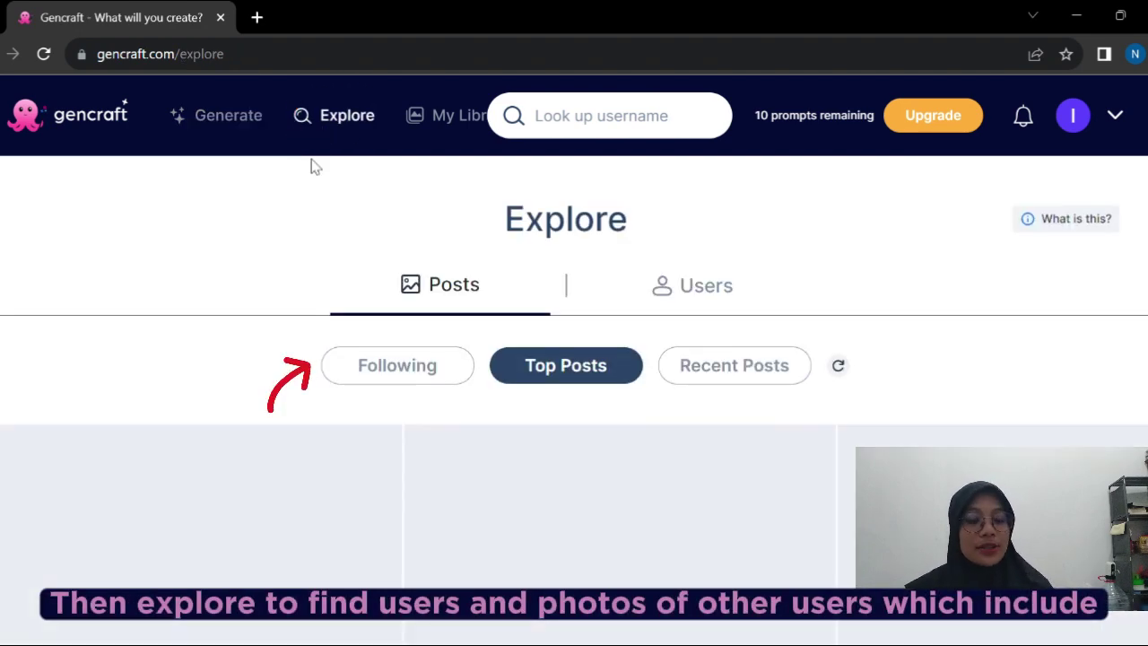
click(411, 368)
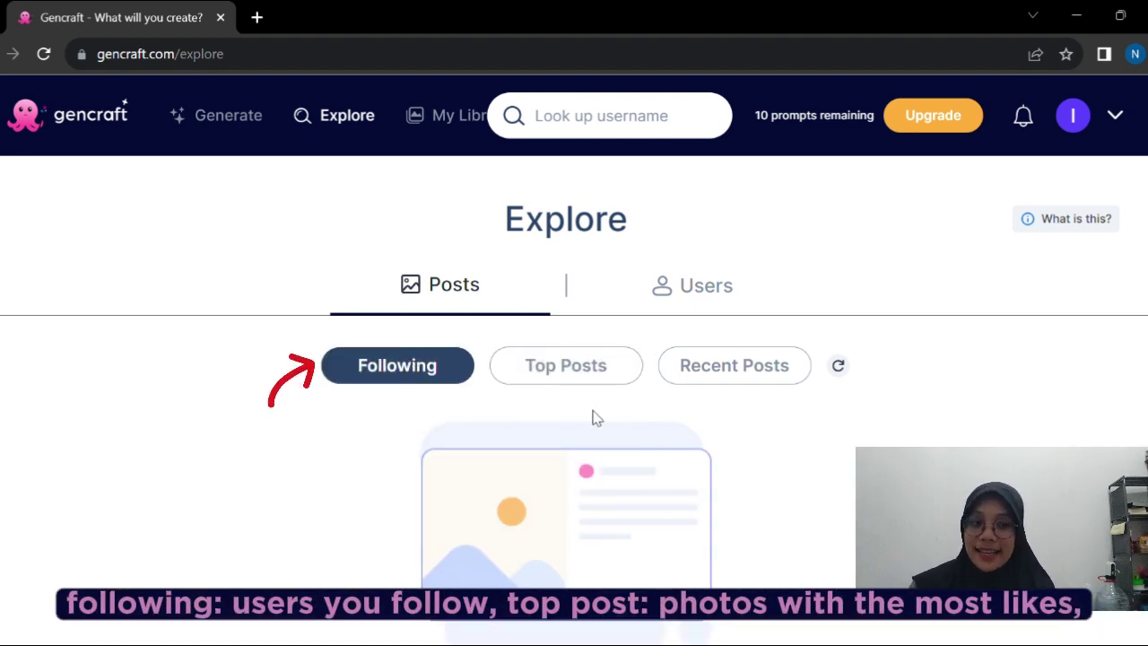
click(550, 375)
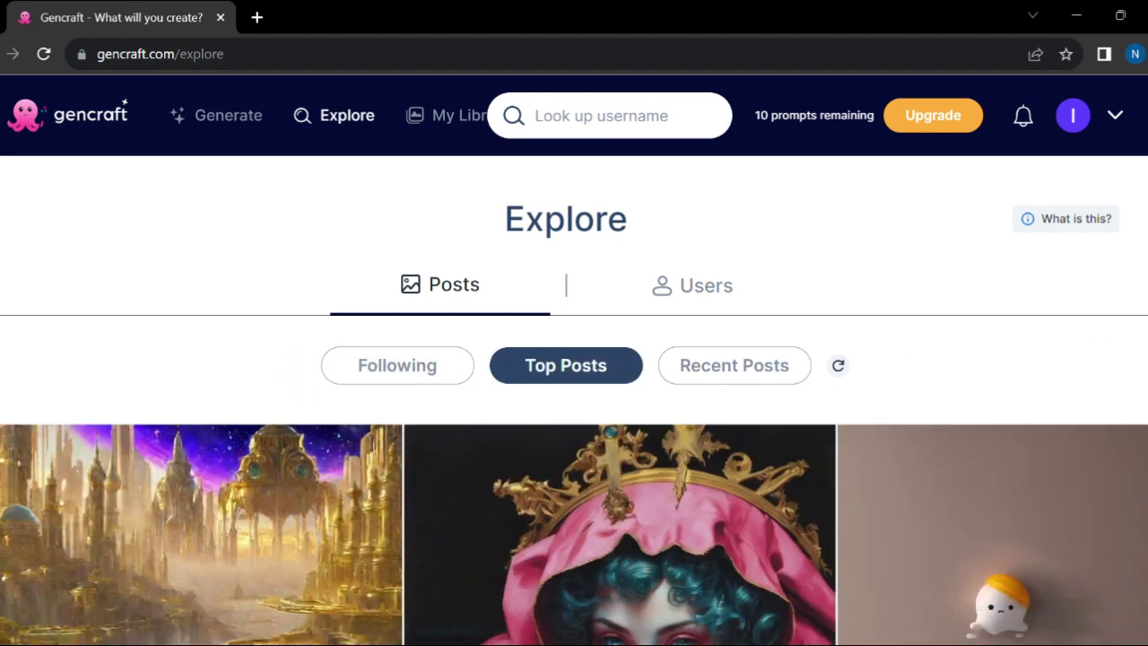
scroll(574, 400, down, 10)
scroll(574, 400, down, 3)
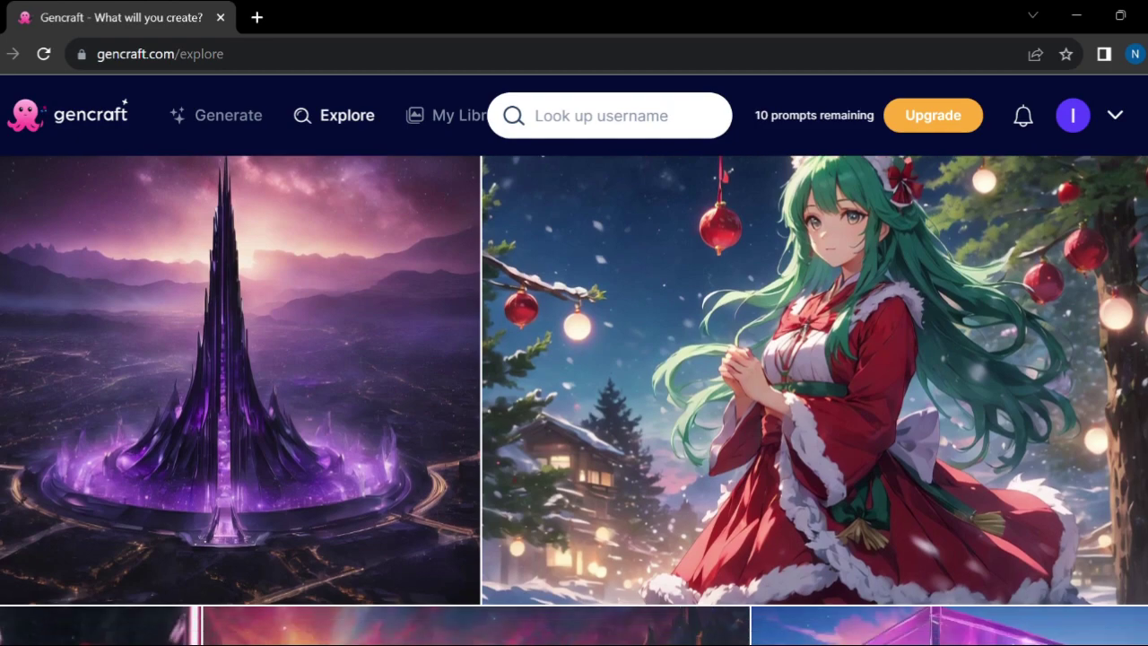
scroll(574, 400, up, 12)
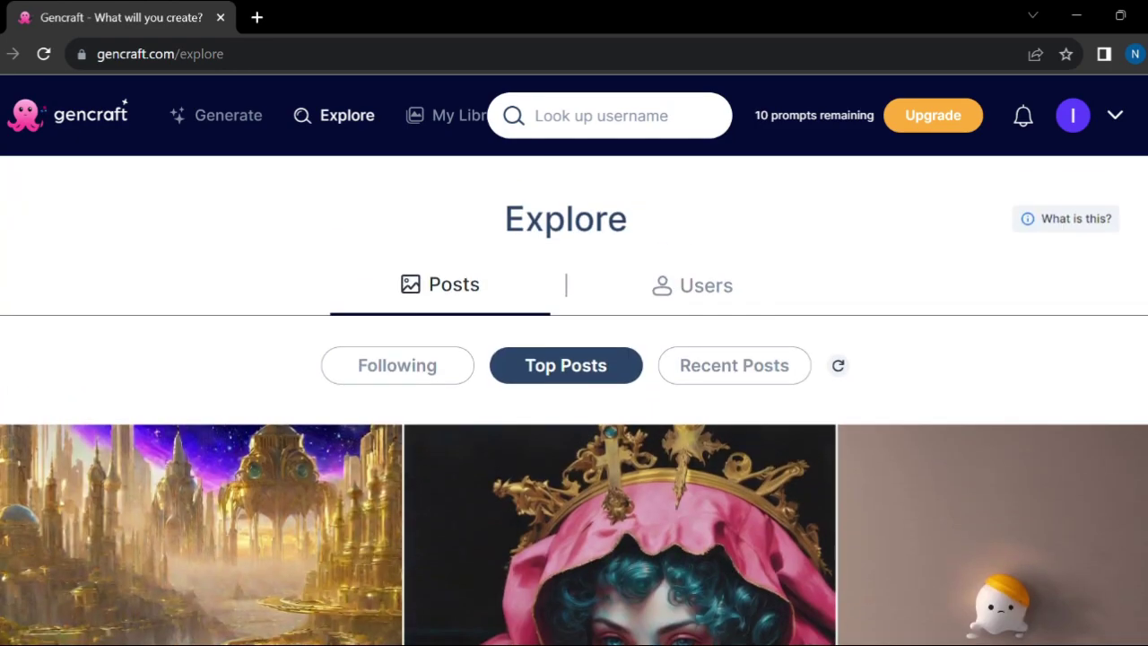
click(754, 359)
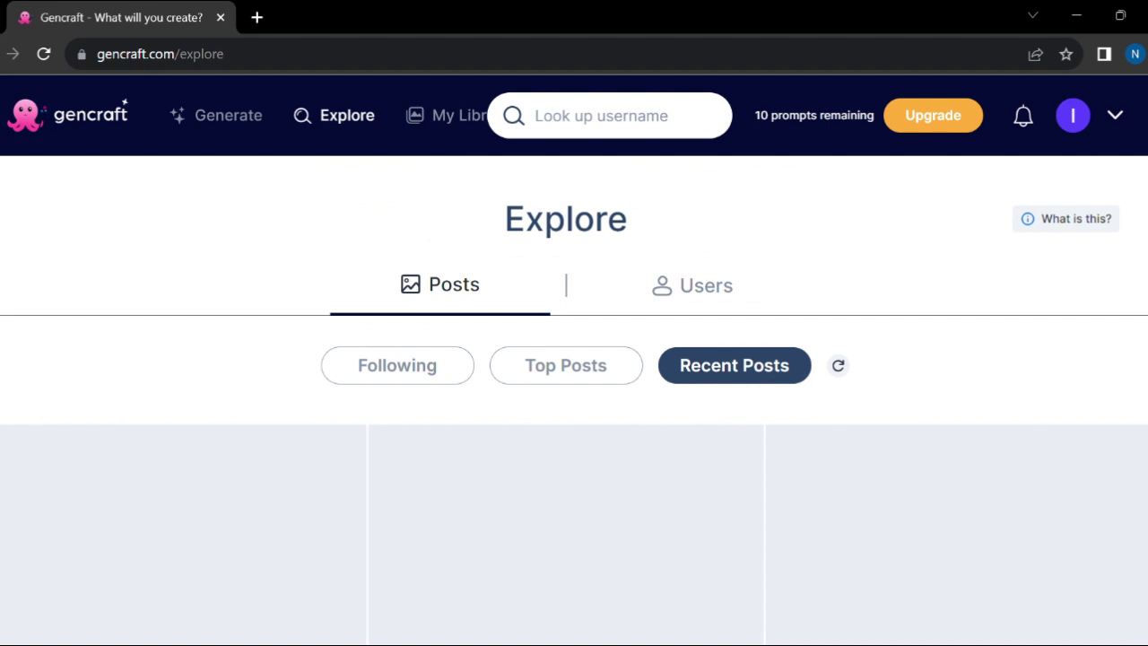
scroll(574, 400, down, 5)
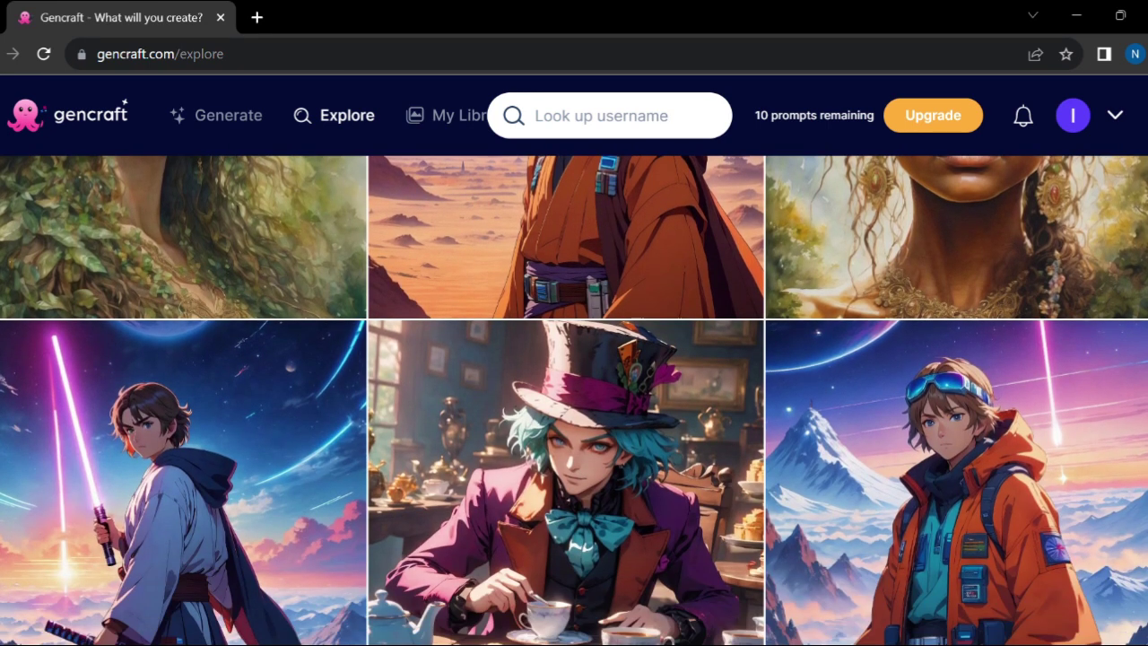
click(219, 121)
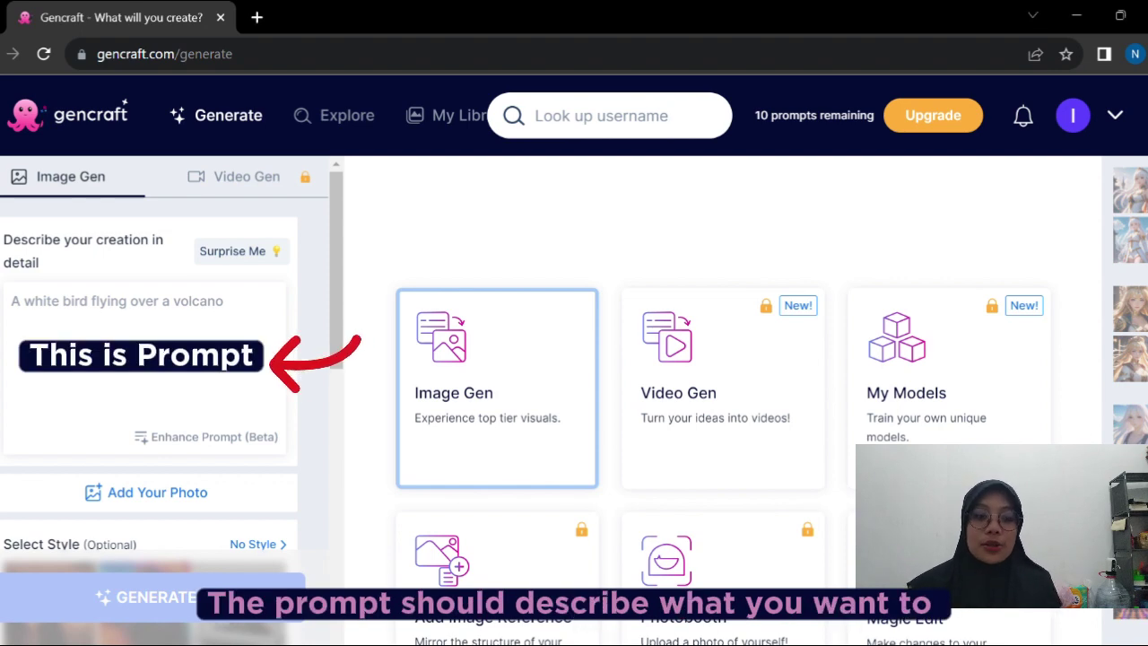
Step: Scroll up and down the generate page to review the prompt area and queen images
scroll(722, 395, down, 2)
scroll(722, 395, up, 2)
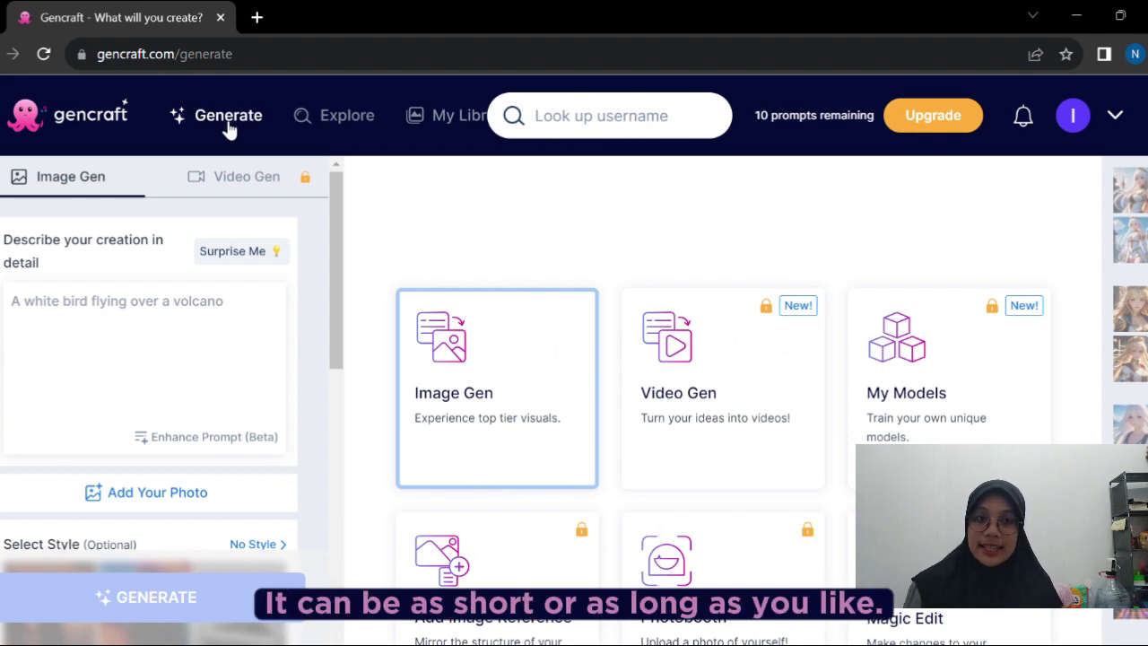
scroll(722, 395, down, 2)
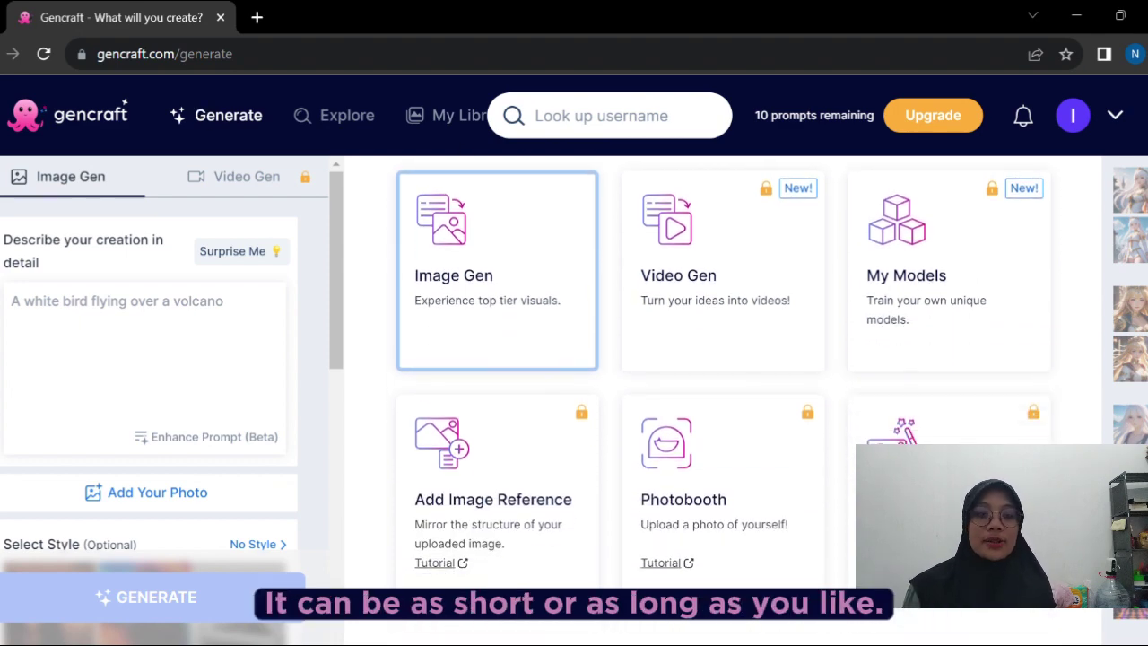
scroll(722, 395, up, 1)
scroll(722, 395, up, 1)
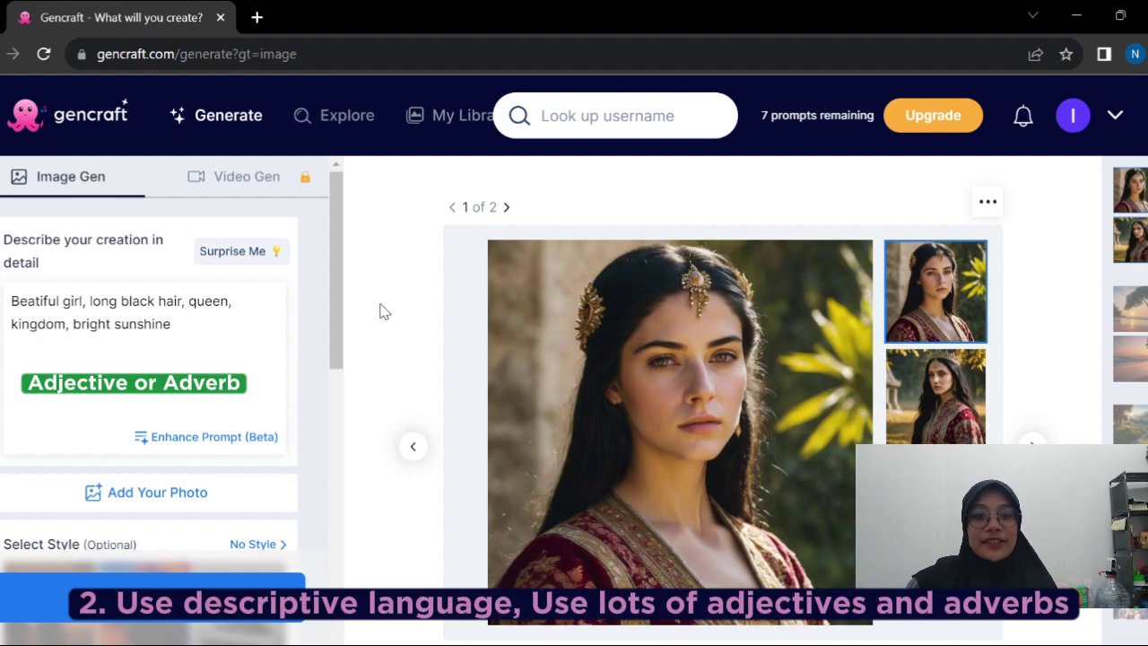
Step: Append ', inspire queen elizabeth II' to the end of the queen prompt
drag(345, 318, 351, 370)
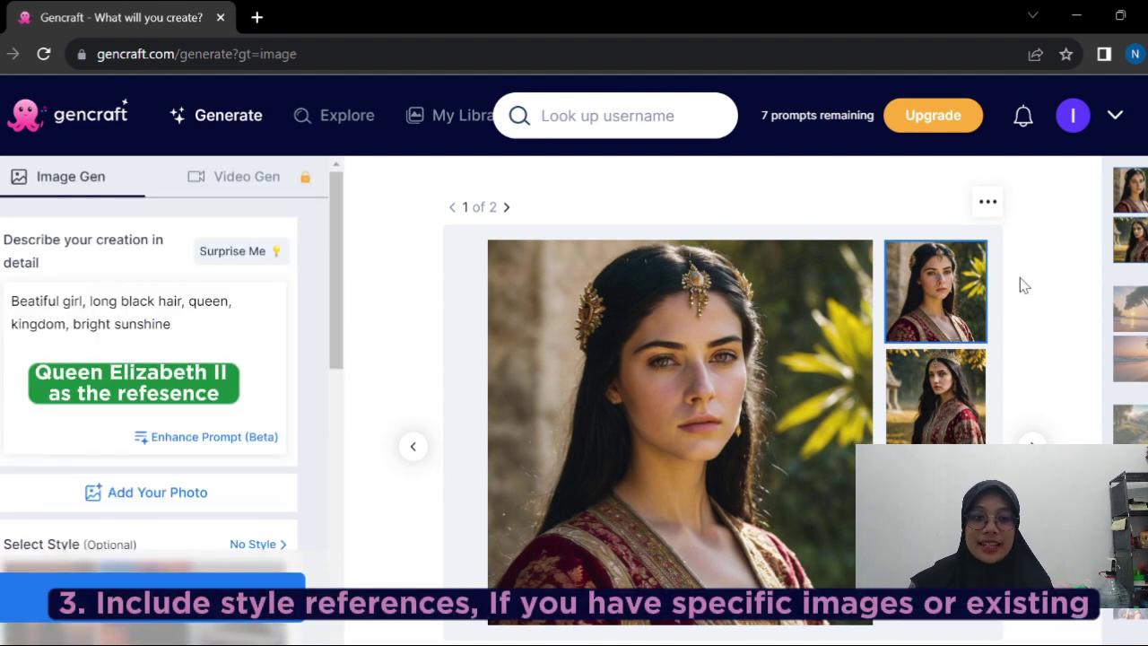
click(202, 338)
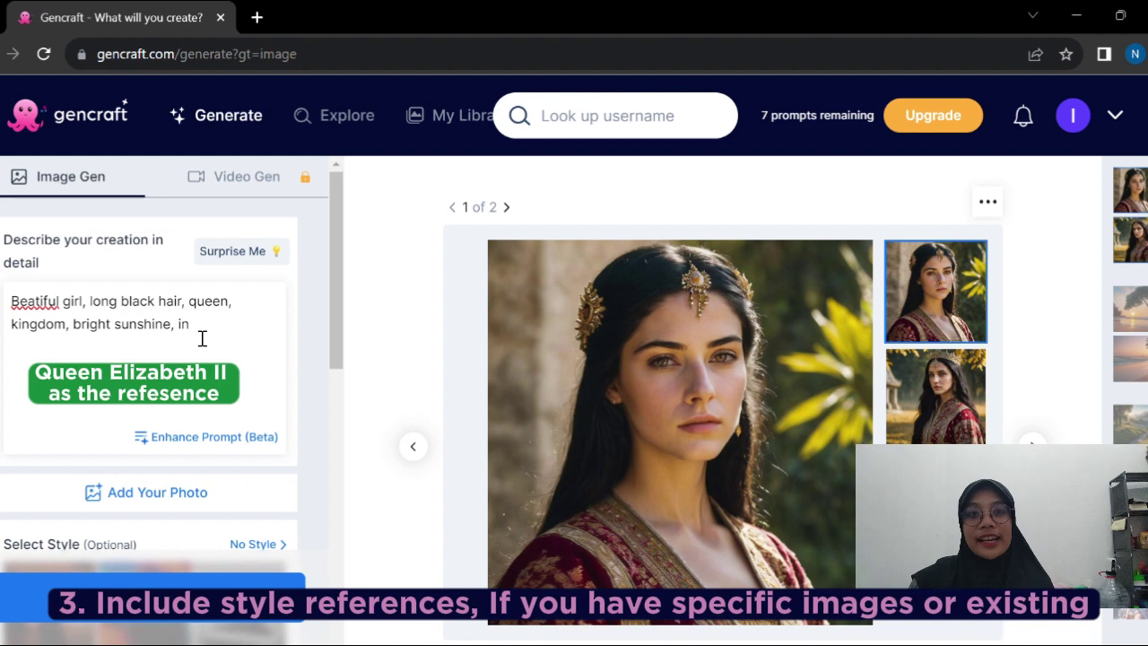
text(, inspire queen elizabeth II)
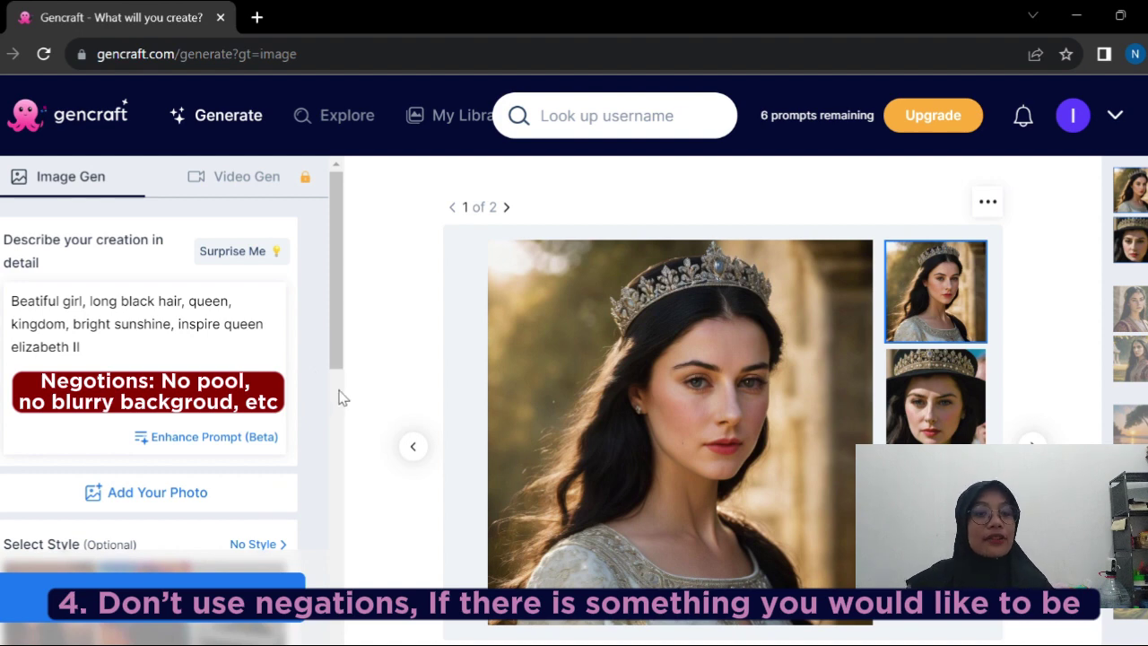
drag(341, 346, 345, 581)
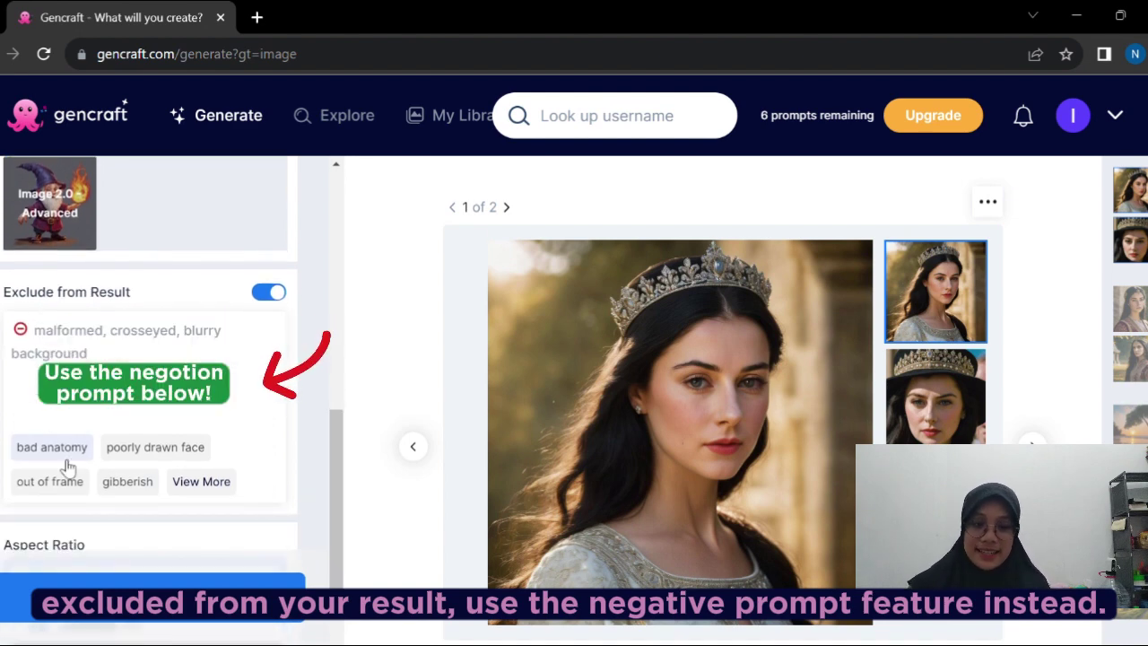
scroll(113, 364, up, 10)
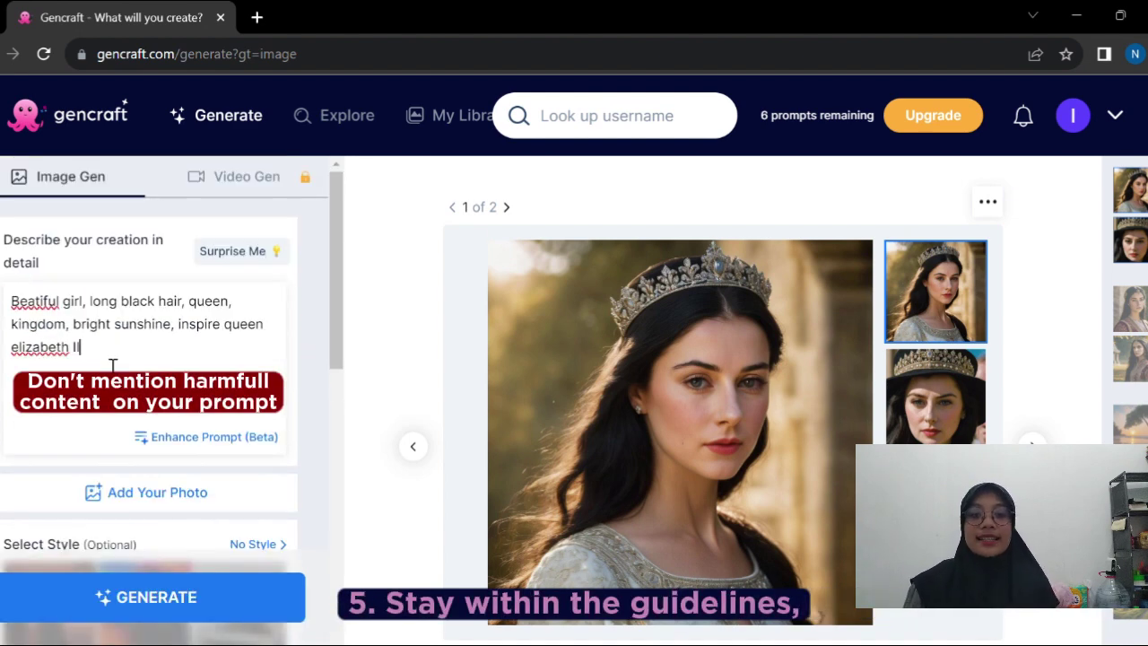
click(113, 363)
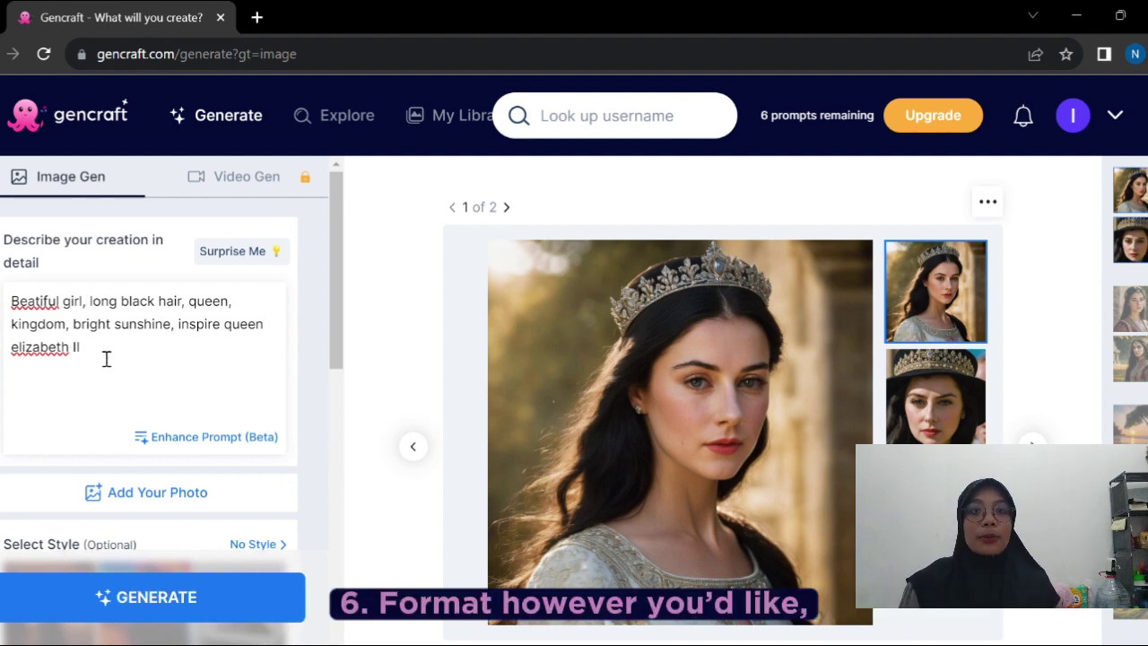
Step: Select the existing queen prompt text and overwrite it
drag(90, 346, 11, 302)
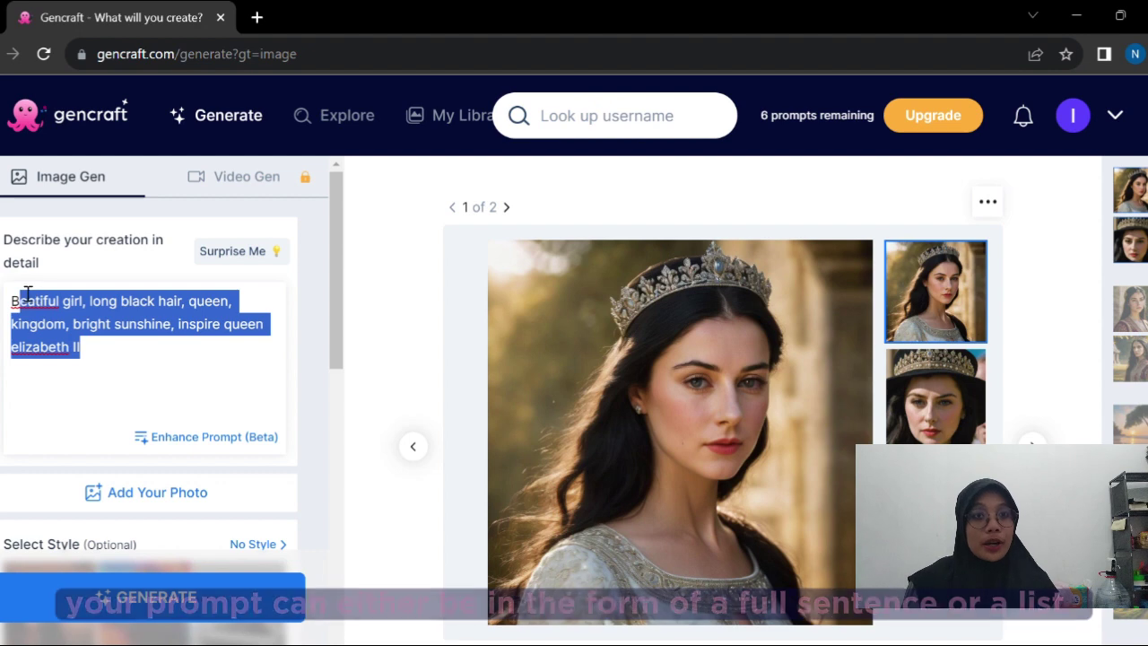
click(194, 589)
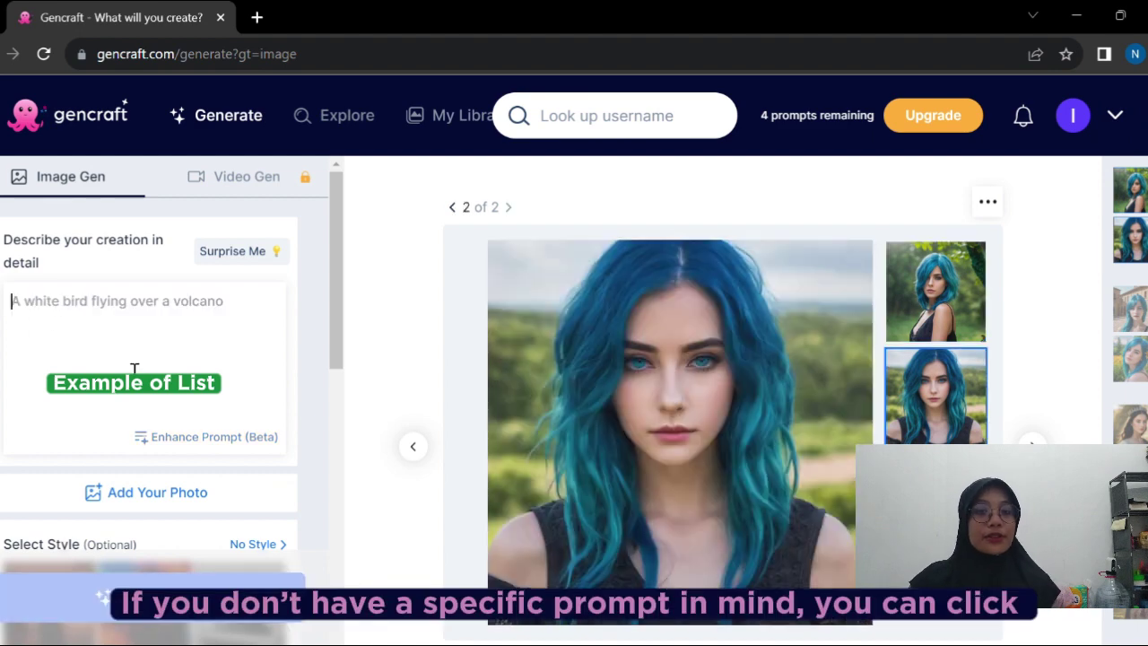
text(?)
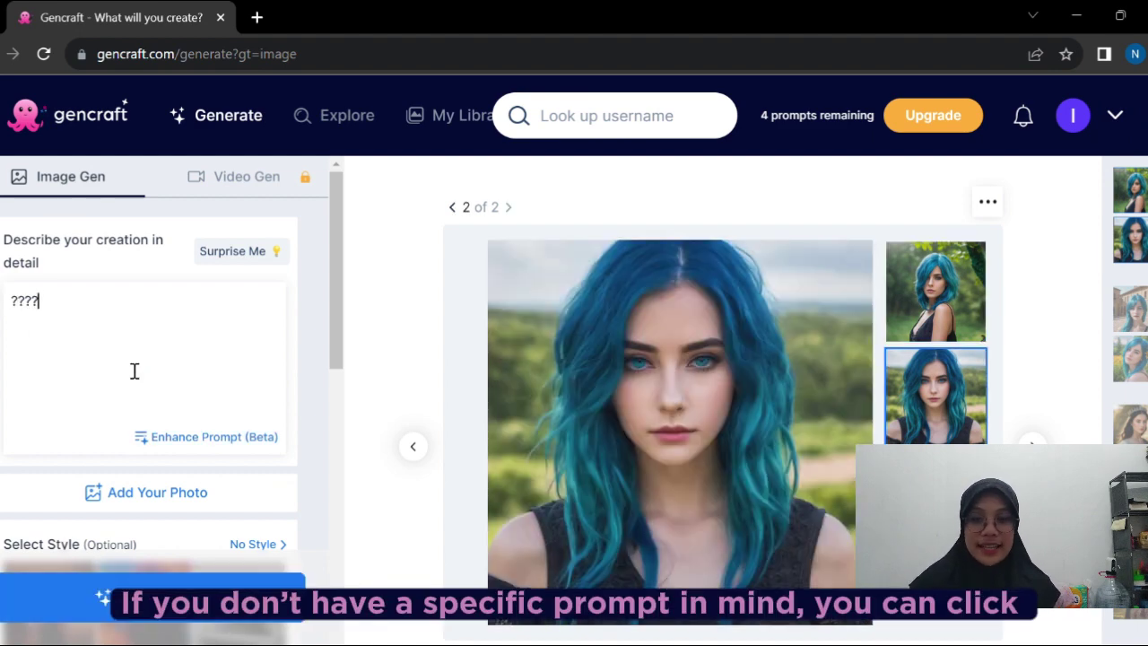
Step: Use Surprise Me to get a wonderland carnival prompt and generate images from it
click(247, 256)
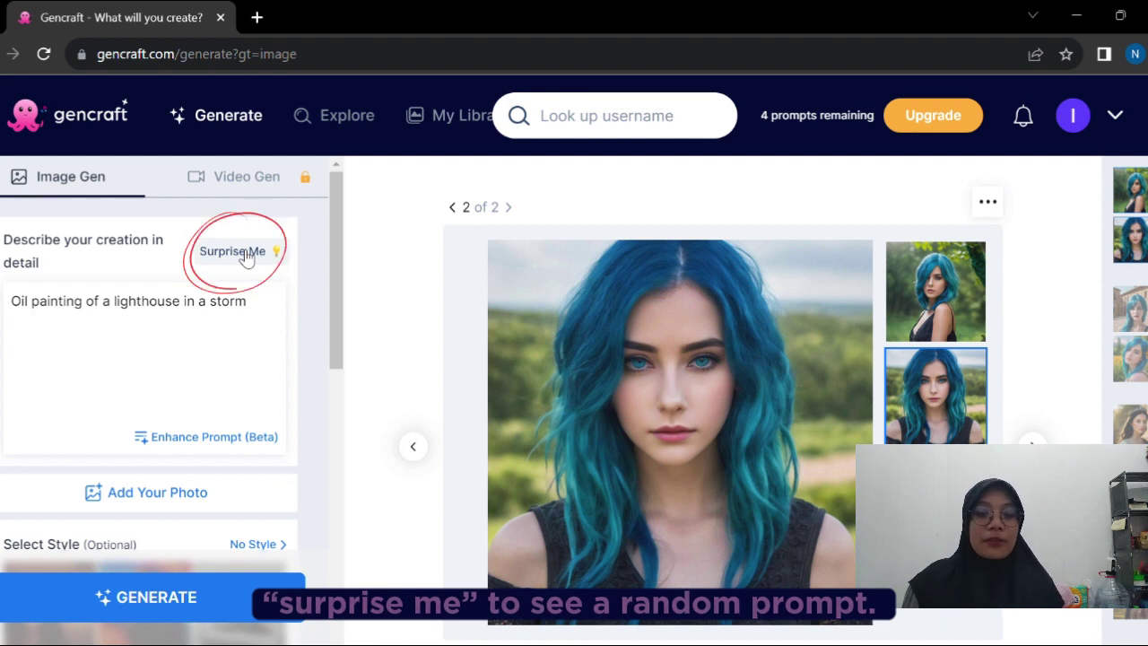
click(246, 256)
click(247, 256)
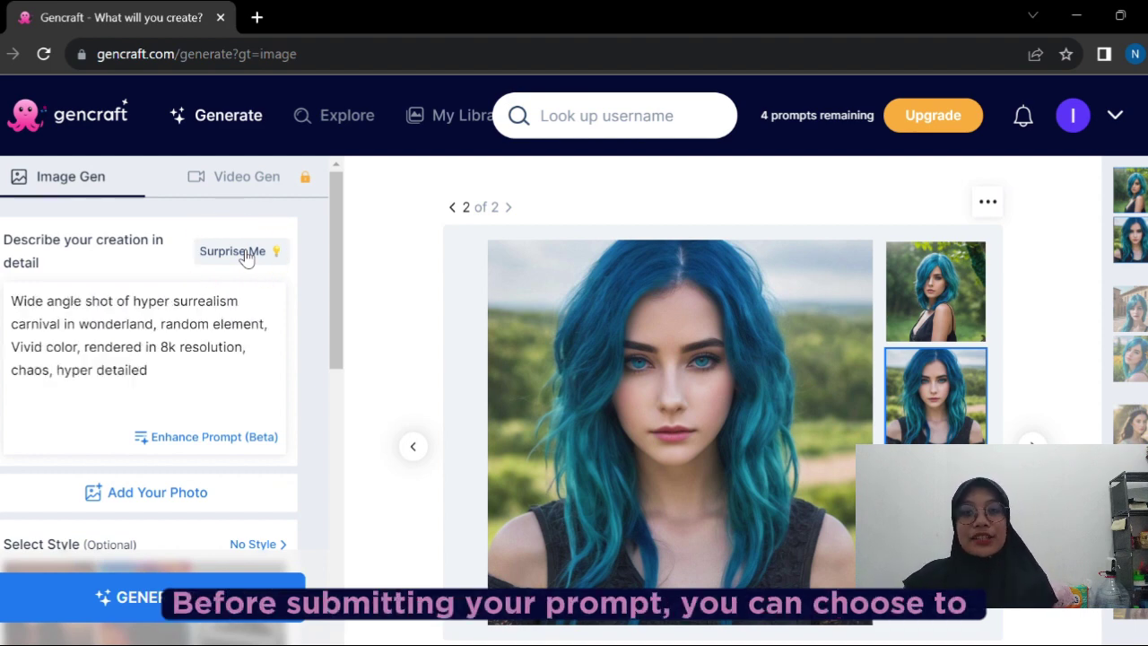
click(244, 590)
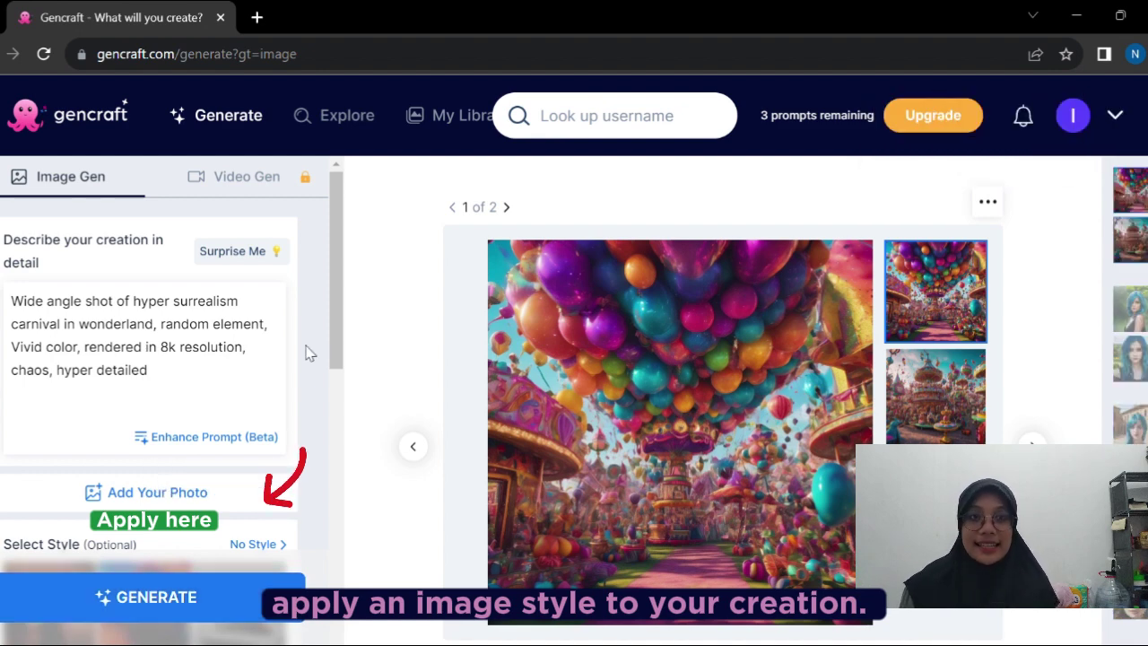
scroll(334, 269, down, 2)
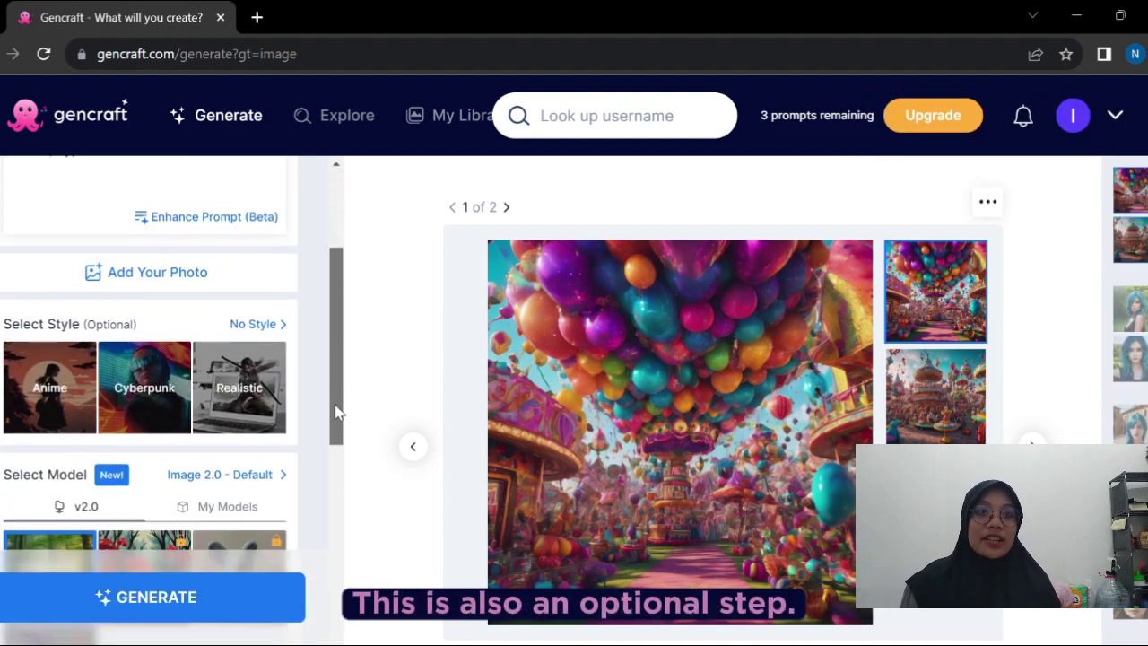
Step: Apply the Anime style and add 'blurry background' to Exclude from Result
click(262, 326)
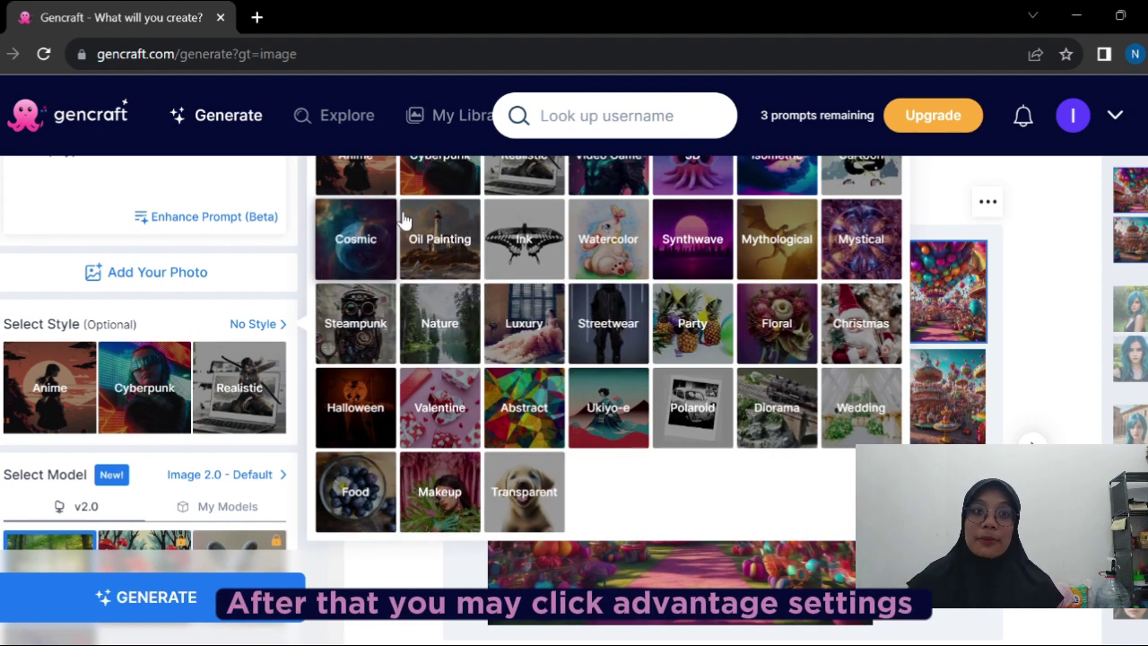
click(56, 406)
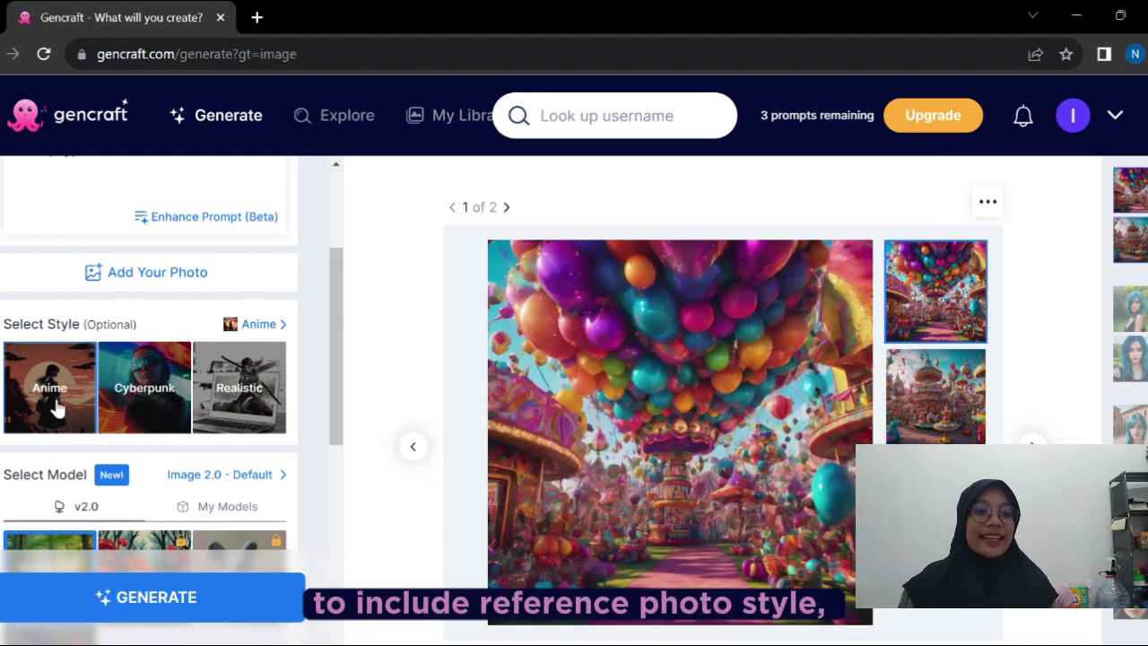
drag(341, 436, 365, 572)
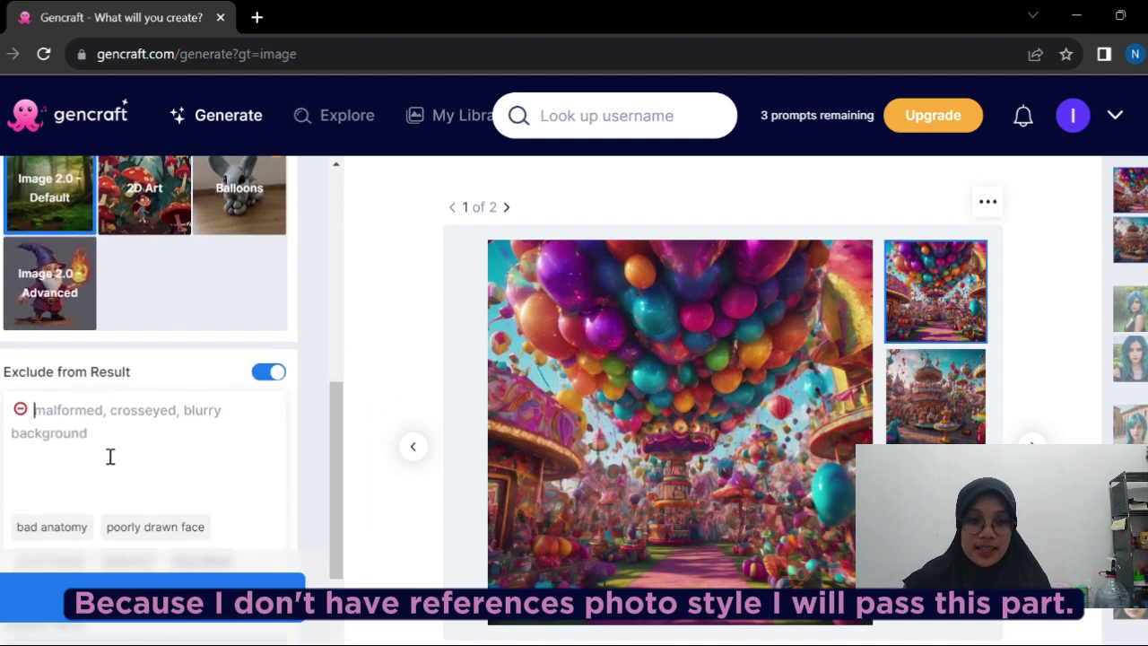
text(blurry background)
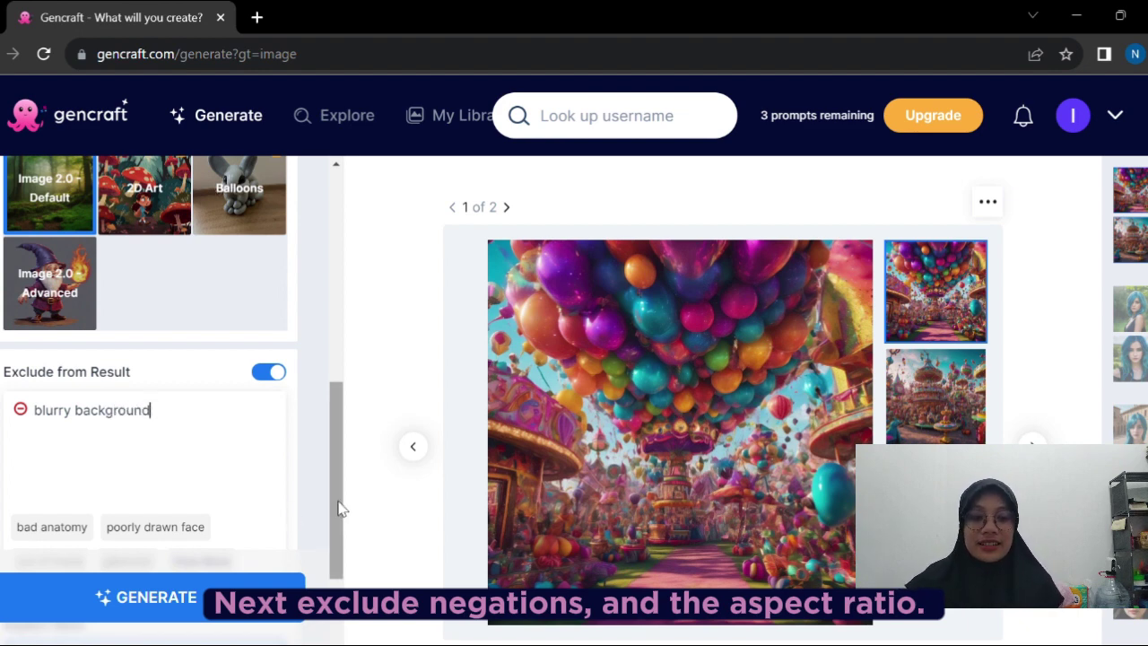
Step: Set the aspect ratio to Landscape 4:3
drag(341, 508, 336, 579)
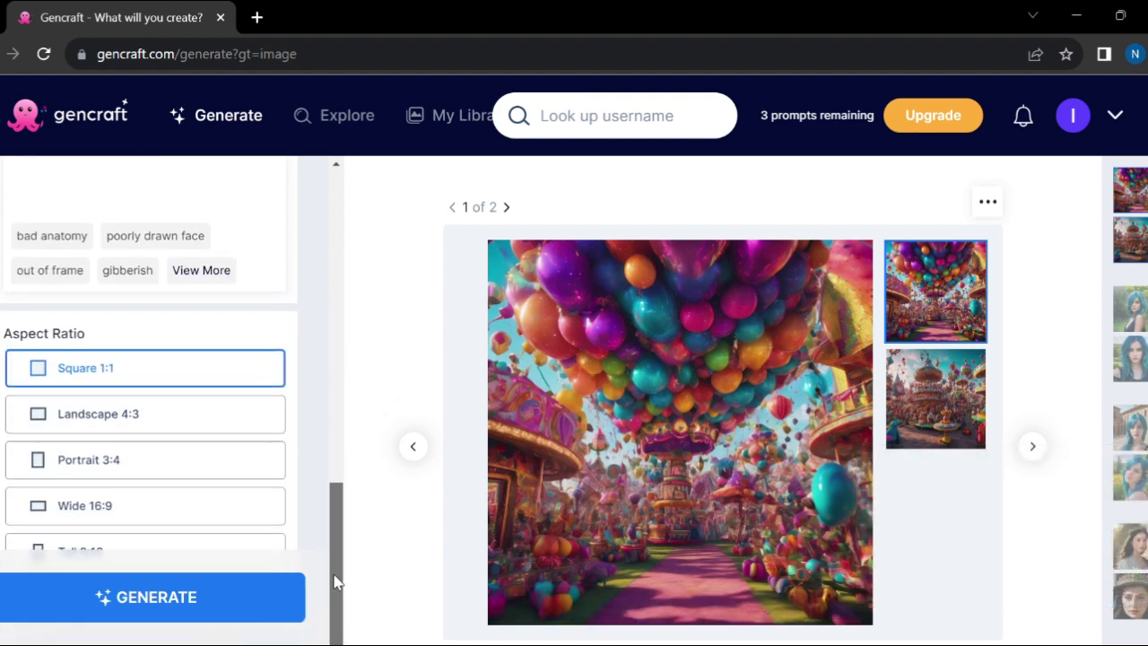
click(177, 396)
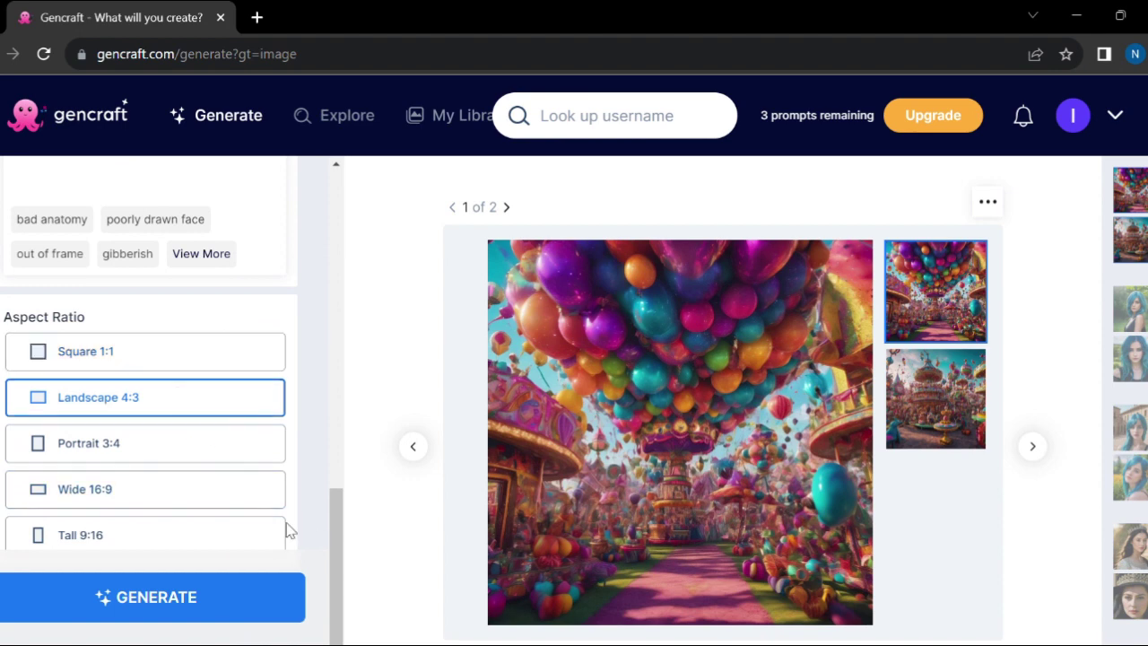
drag(338, 543, 307, 154)
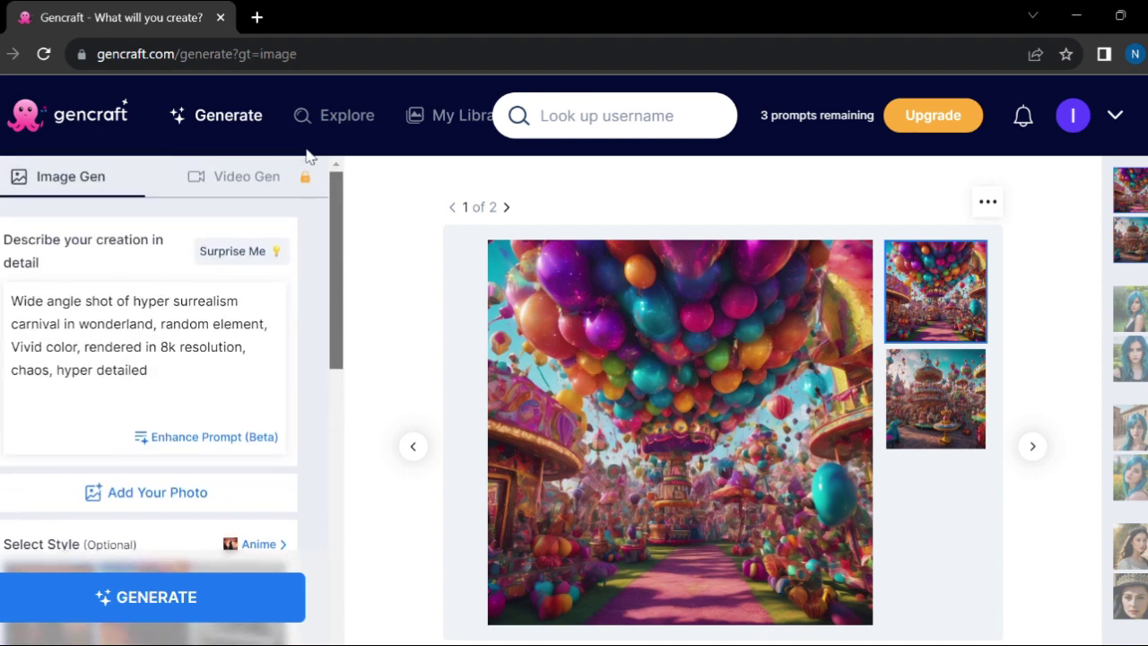
Step: Cycle Surprise Me to the cute baby panda eating bamboo prompt and generate Anime images
click(248, 267)
click(249, 267)
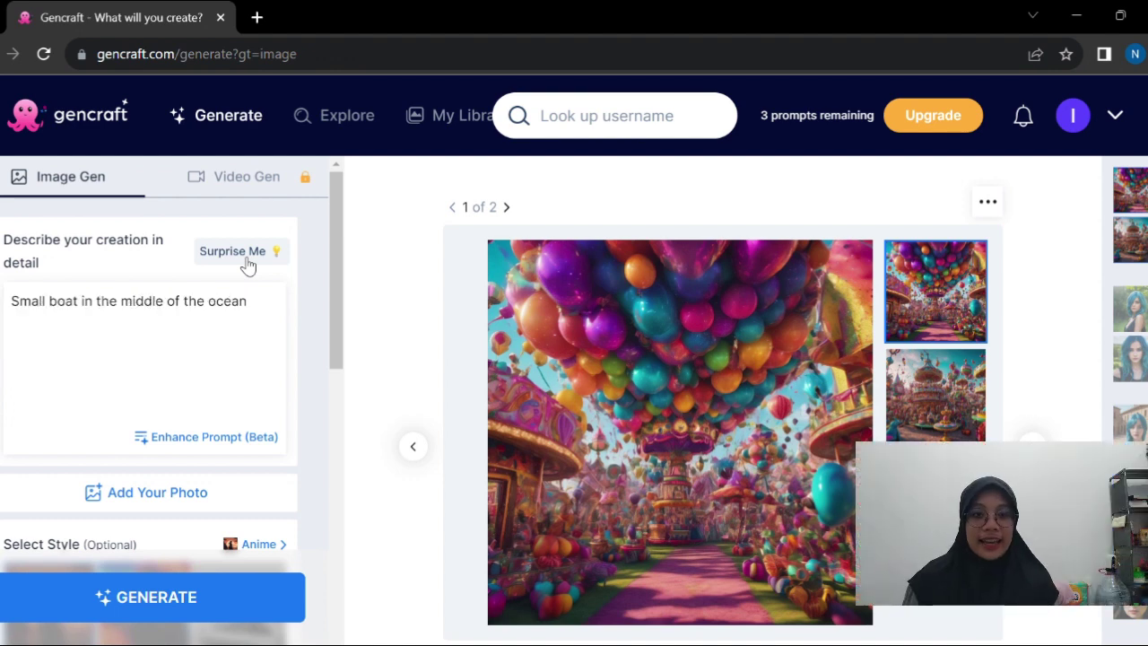
click(249, 267)
click(248, 266)
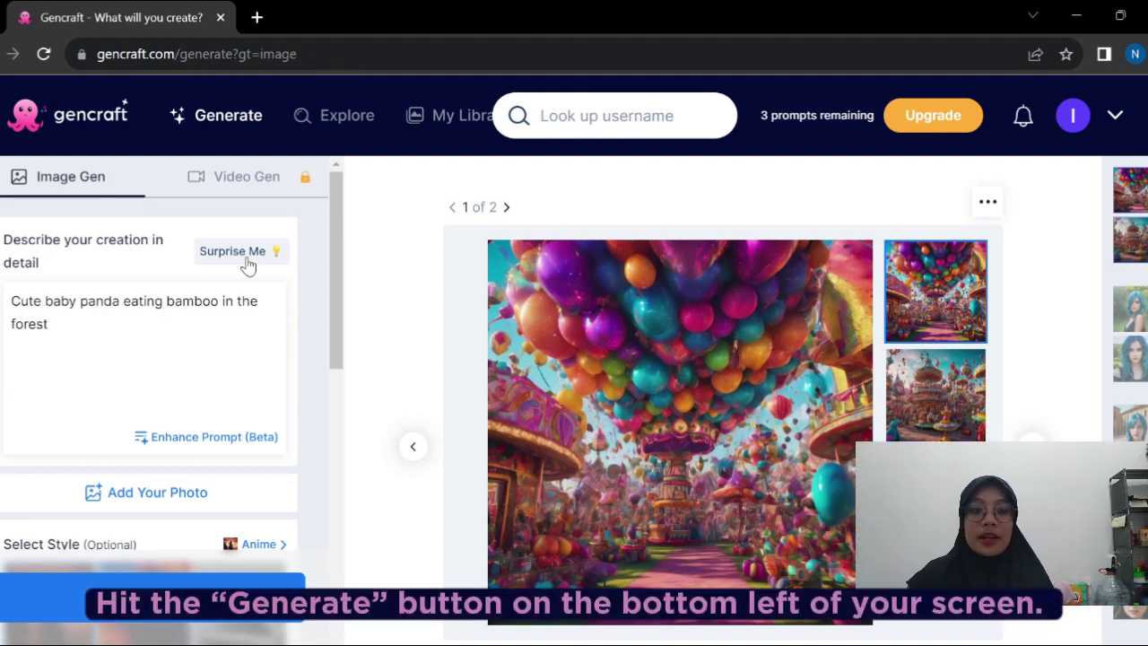
click(157, 608)
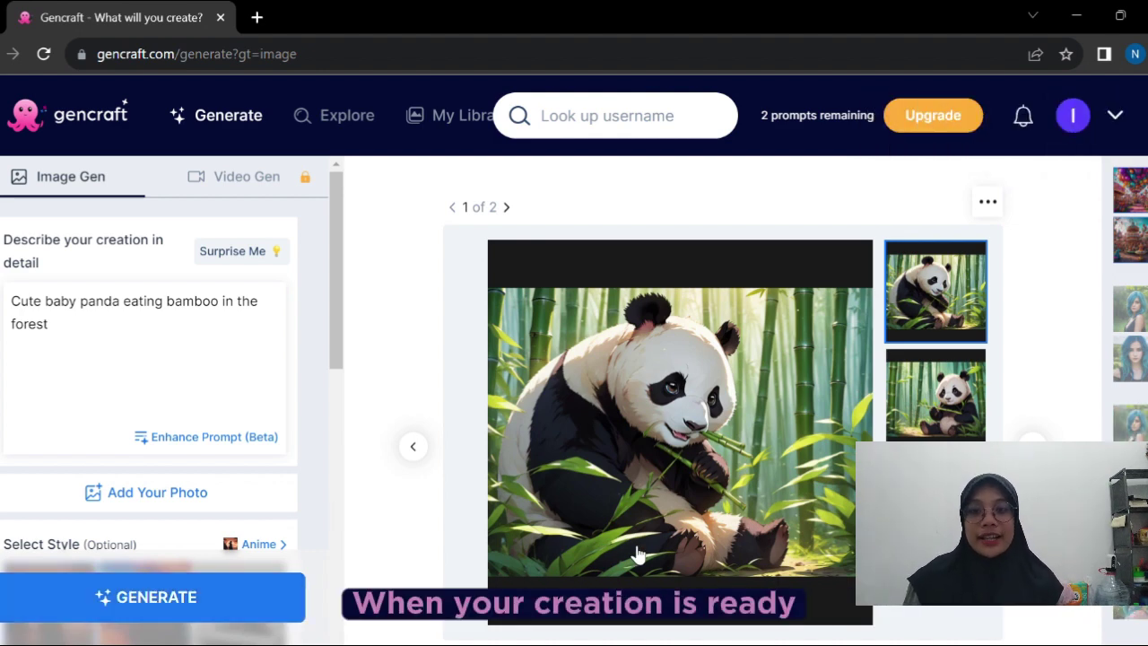
Step: Switch between the two panda results, then save the second one with Download HD
click(936, 416)
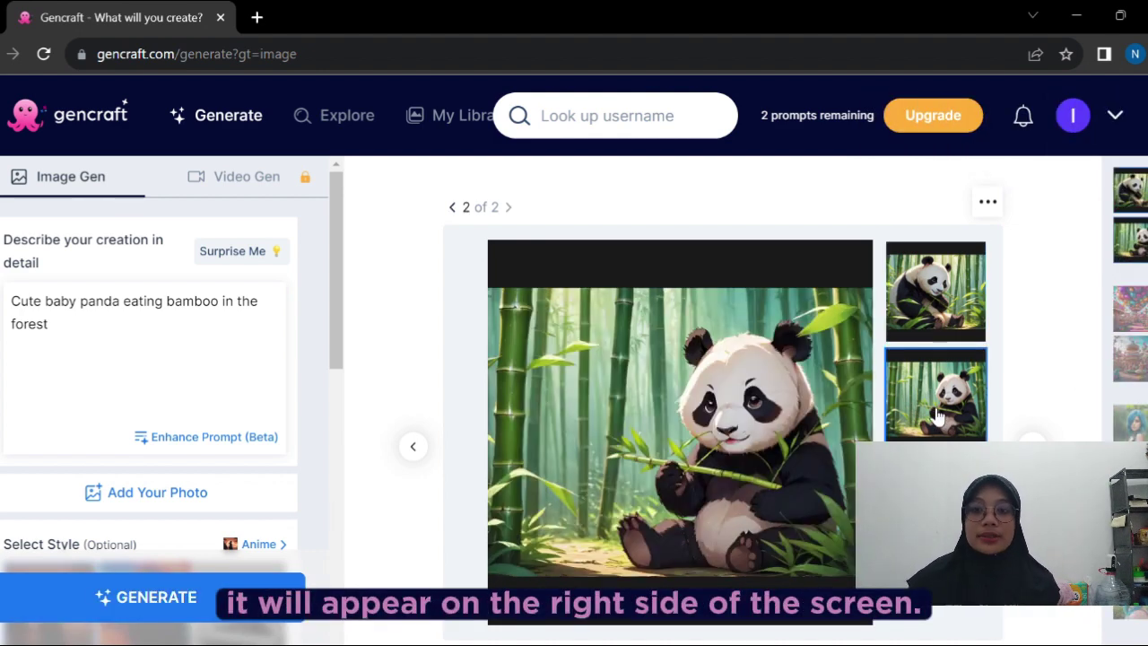
click(910, 293)
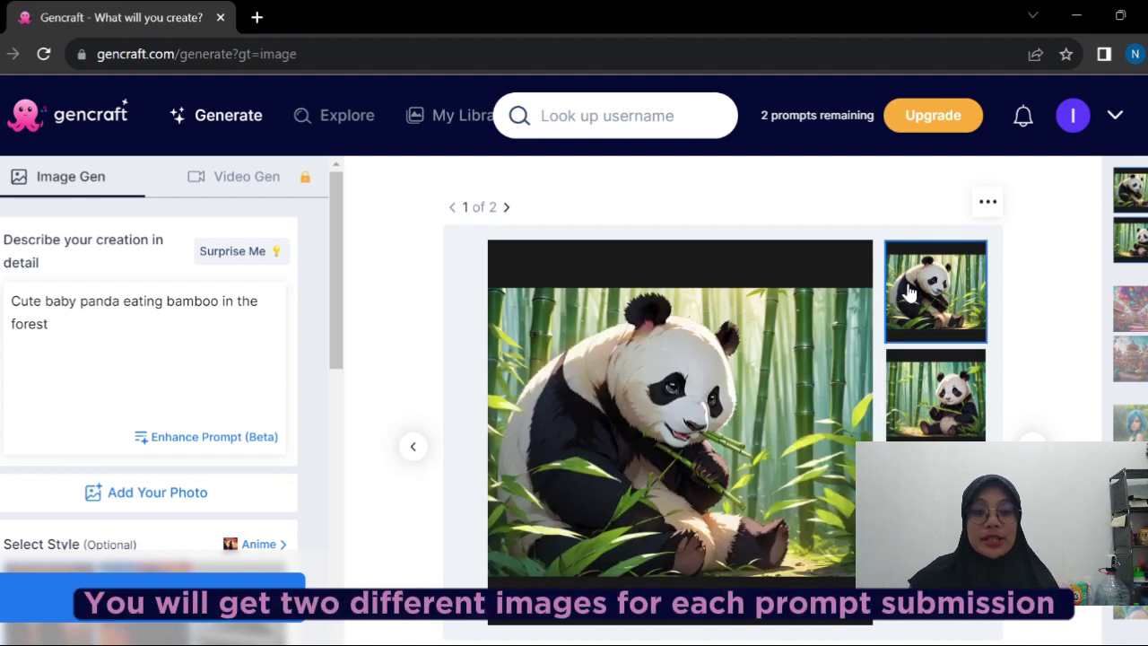
click(947, 409)
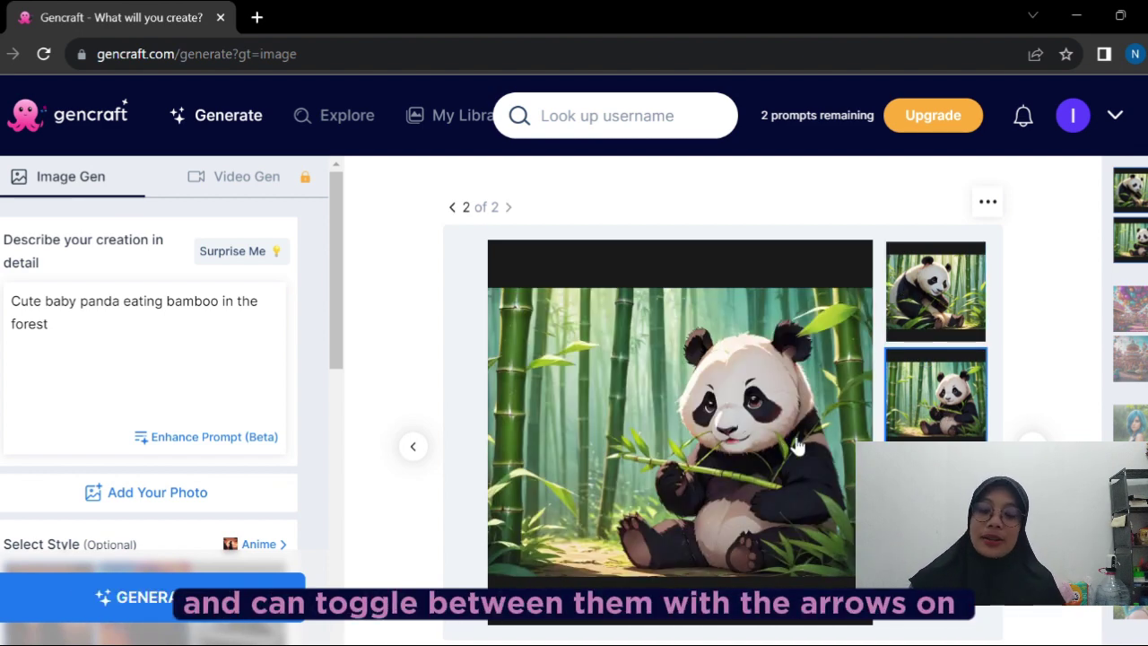
scroll(680, 404, down, 1)
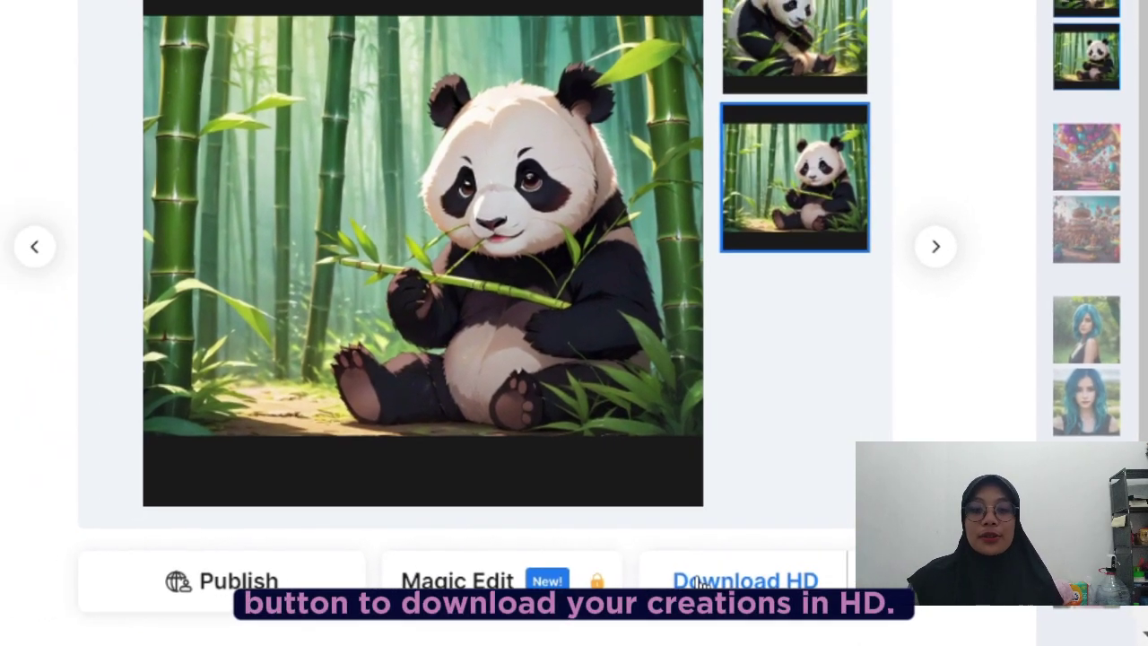
click(700, 581)
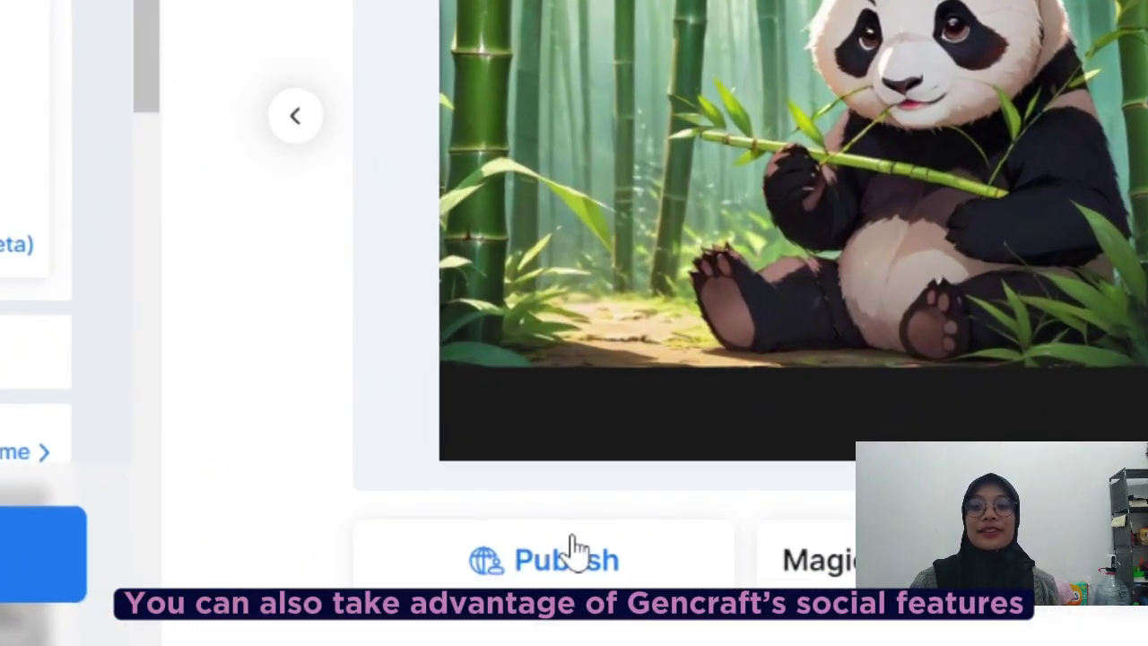
Step: Publish the second panda image, dismiss the success dialog, and go to My Library
click(525, 588)
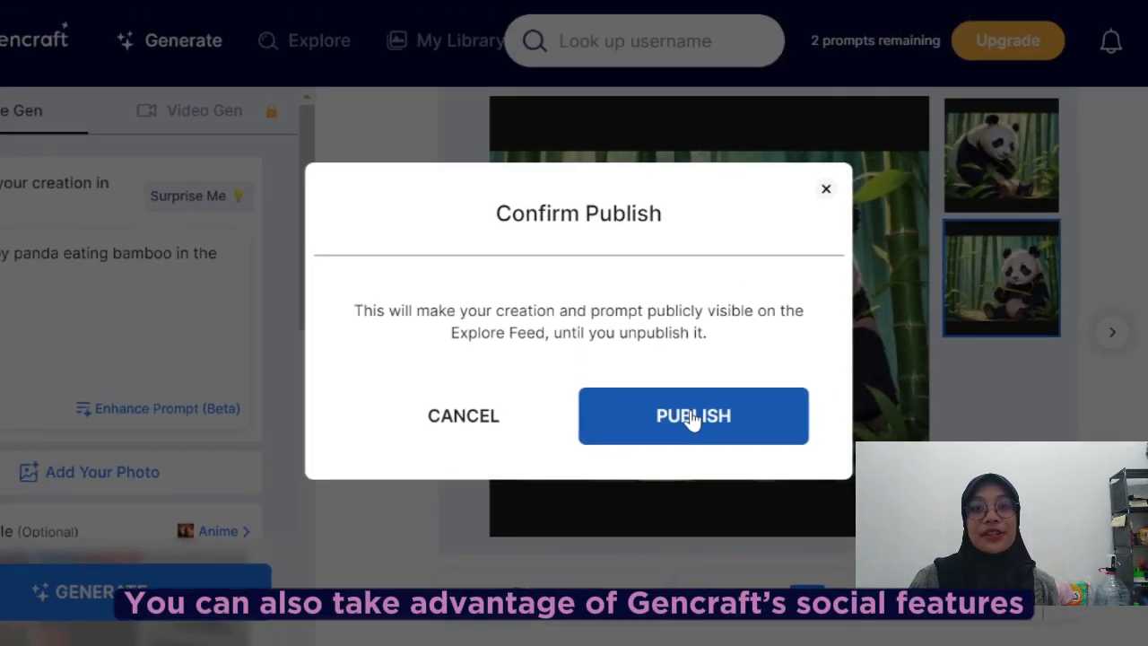
click(893, 116)
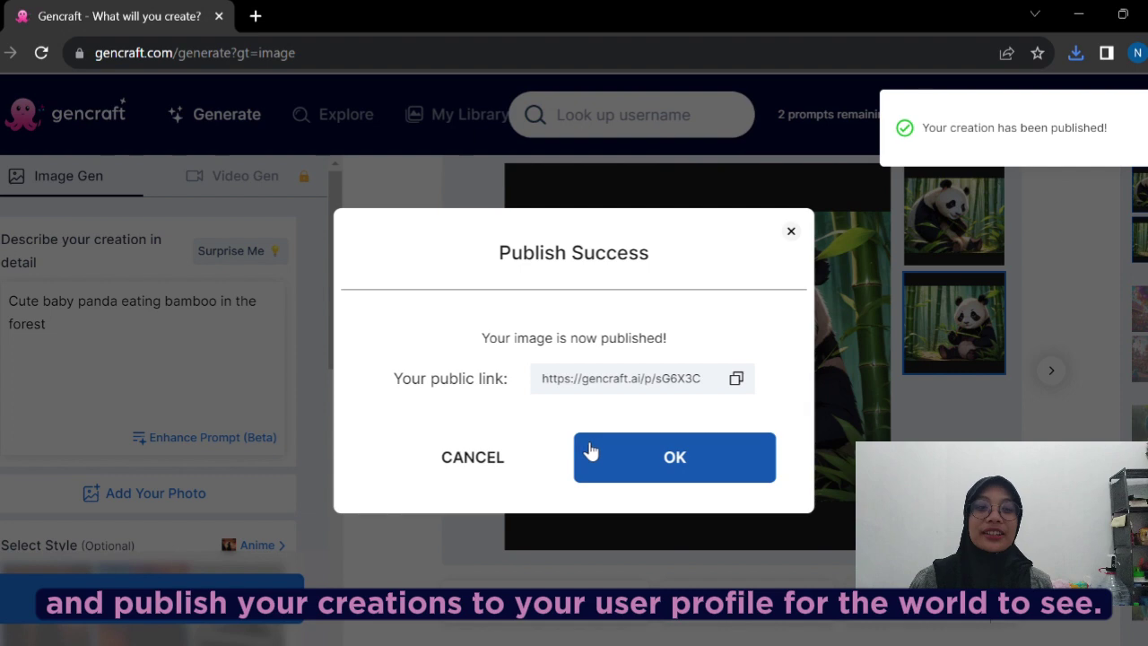
click(653, 458)
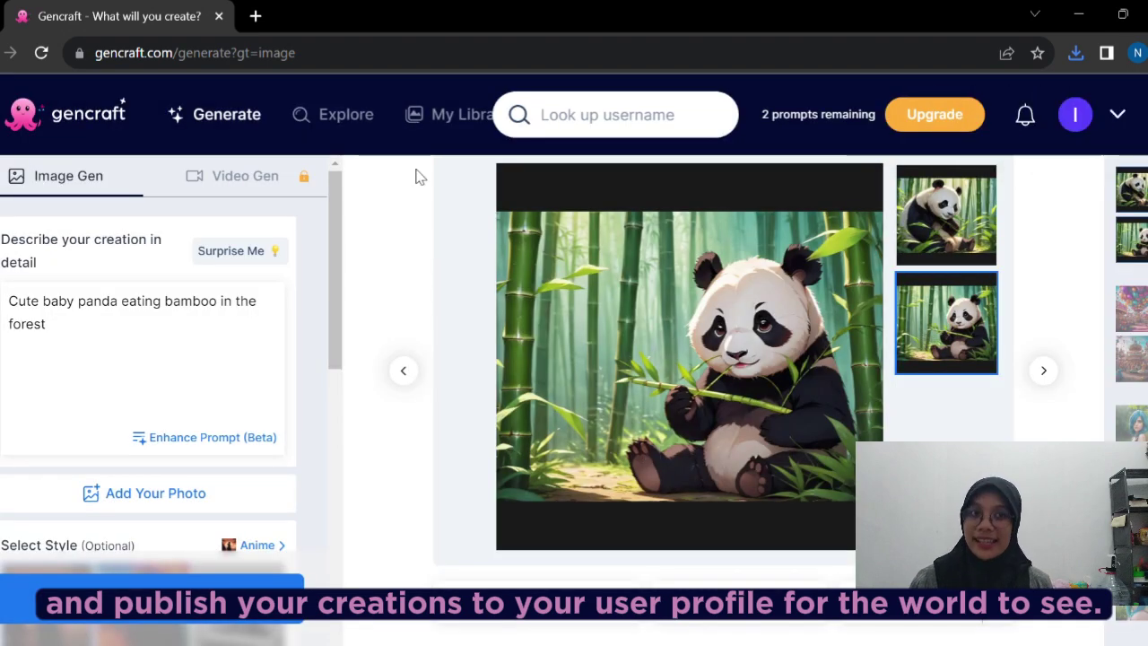
click(441, 117)
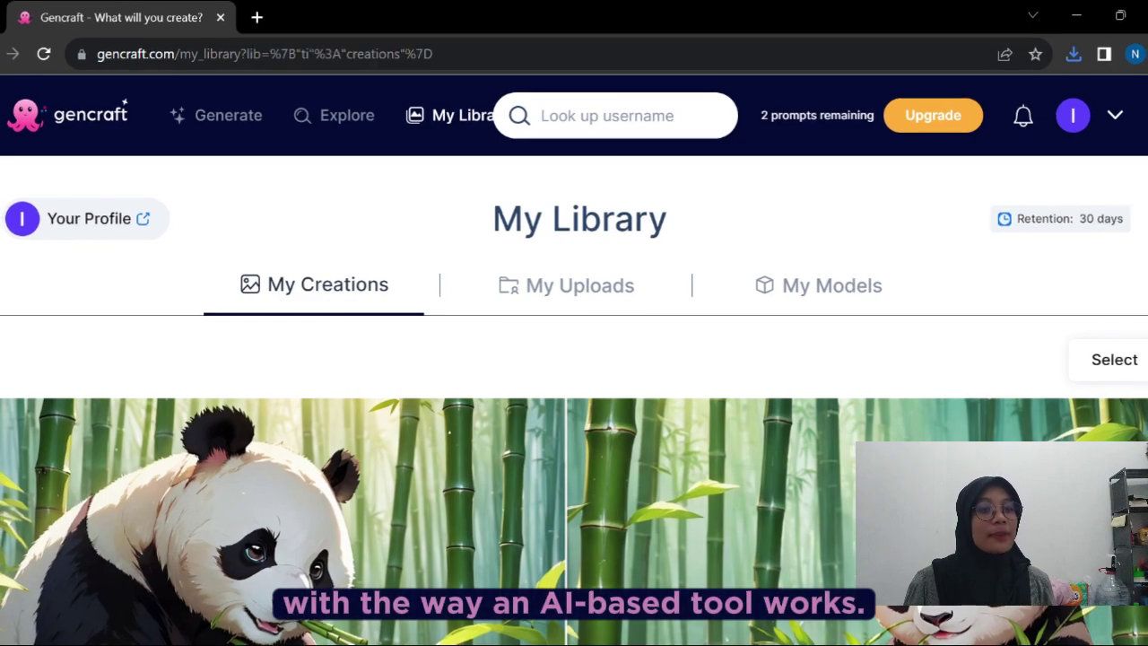
scroll(574, 400, down, 15)
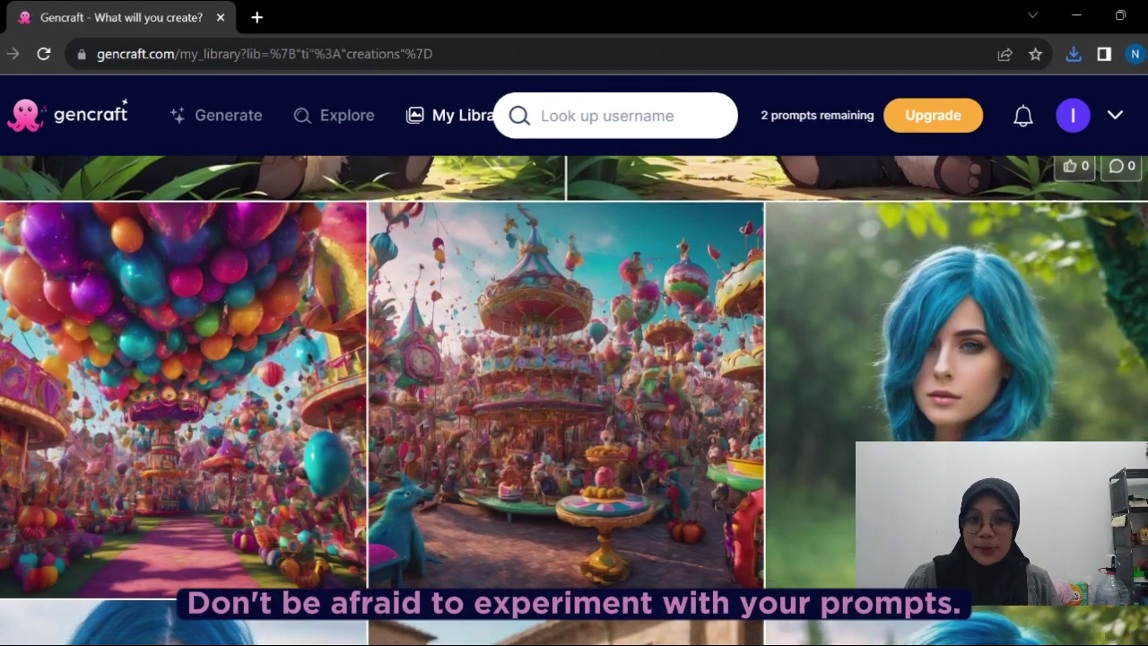
scroll(574, 400, down, 10)
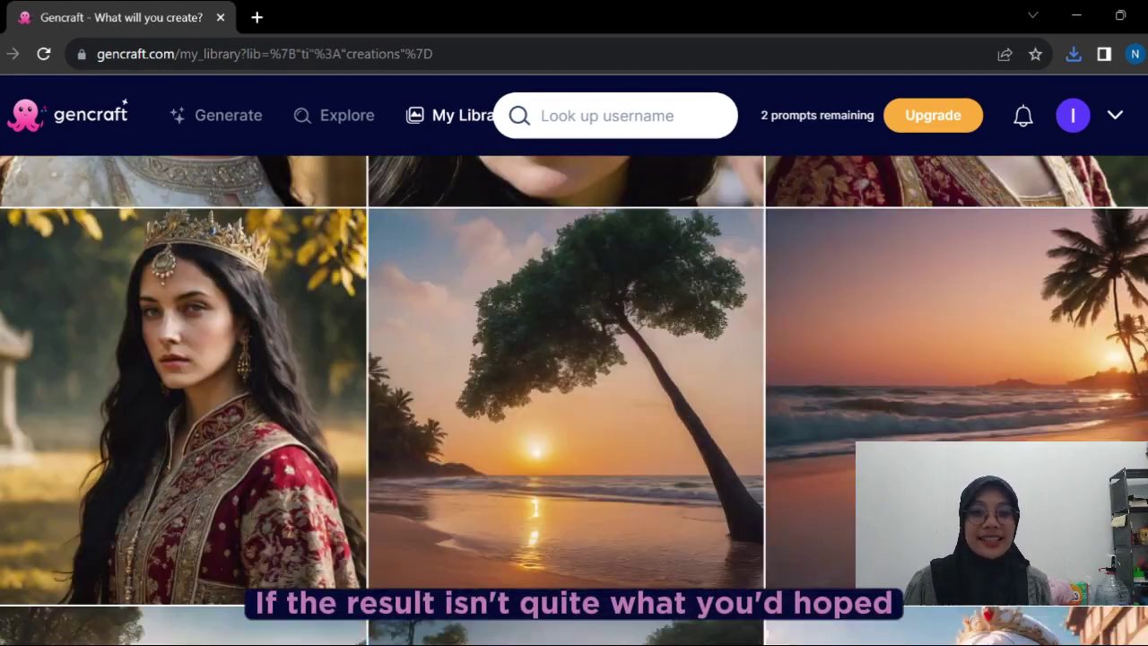
scroll(574, 400, down, 10)
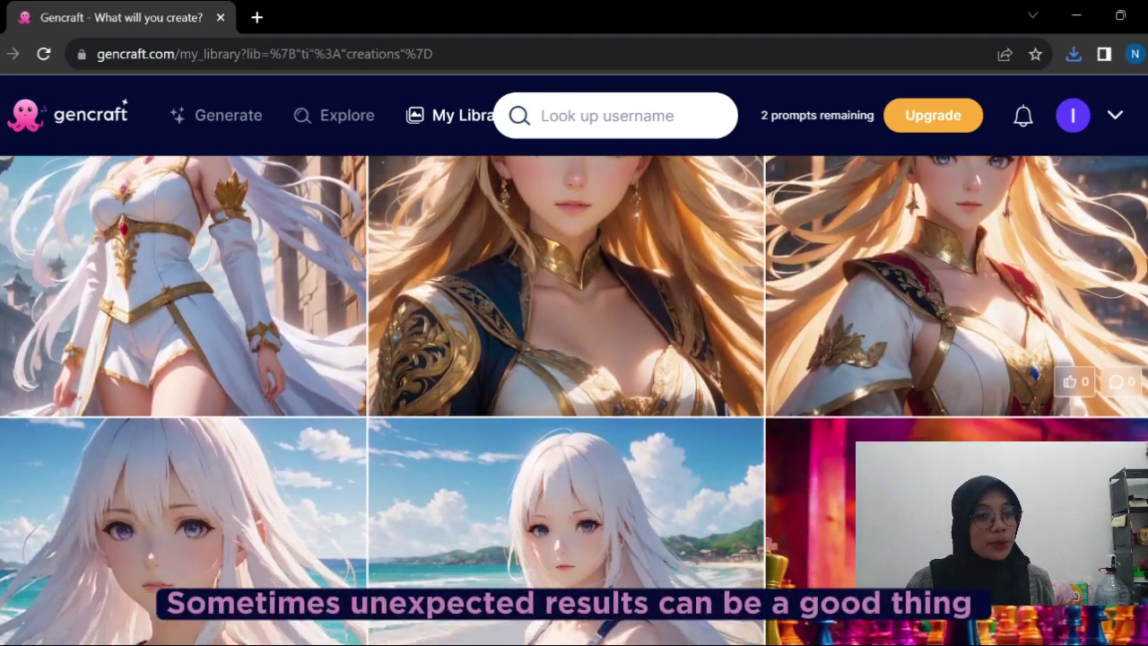
scroll(574, 400, down, 10)
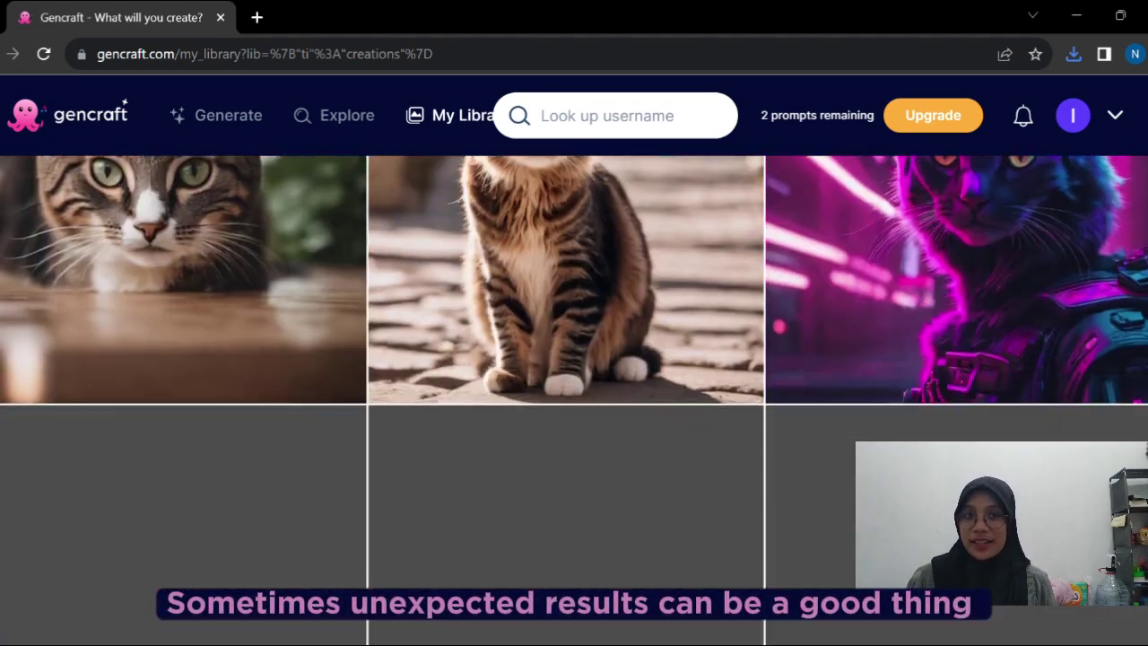
scroll(574, 400, down, 2)
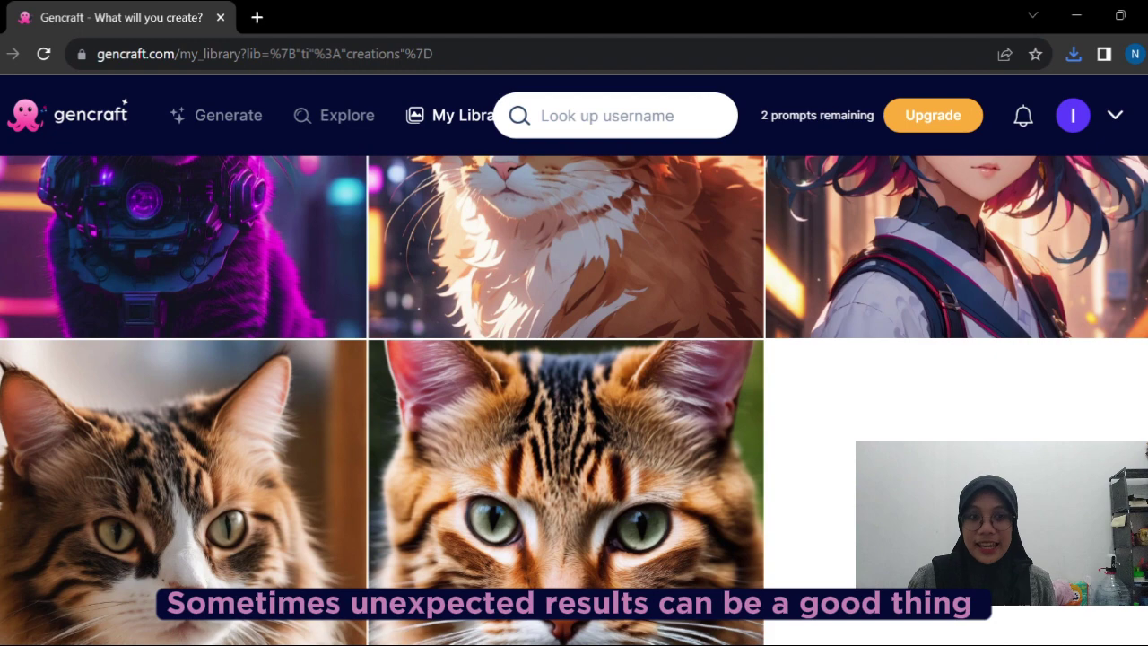